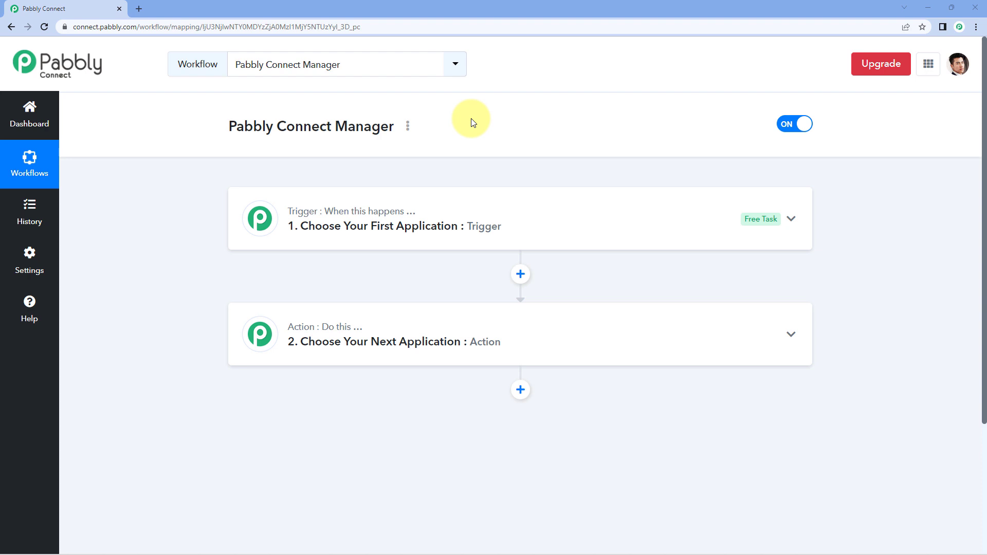
# Step: Scroll the Pabbly Connect Manager workflow editor down to its empty Trigger card
pyautogui.scroll(-2, 511, 126)
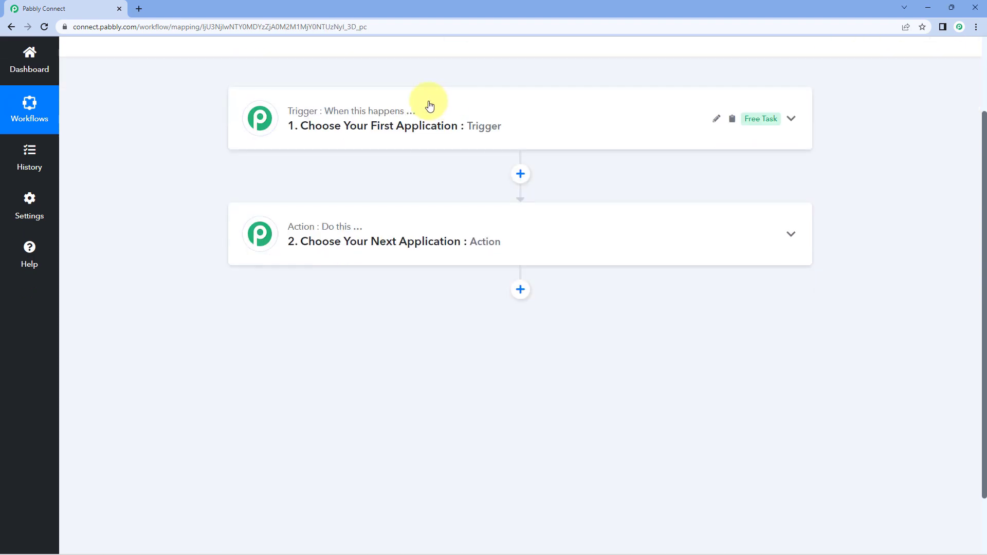
# Step: Search 'Pabbly', choose Pabbly Connect Manager as the trigger app, and browse its trigger events
pyautogui.click(429, 115)
pyautogui.click(303, 194)
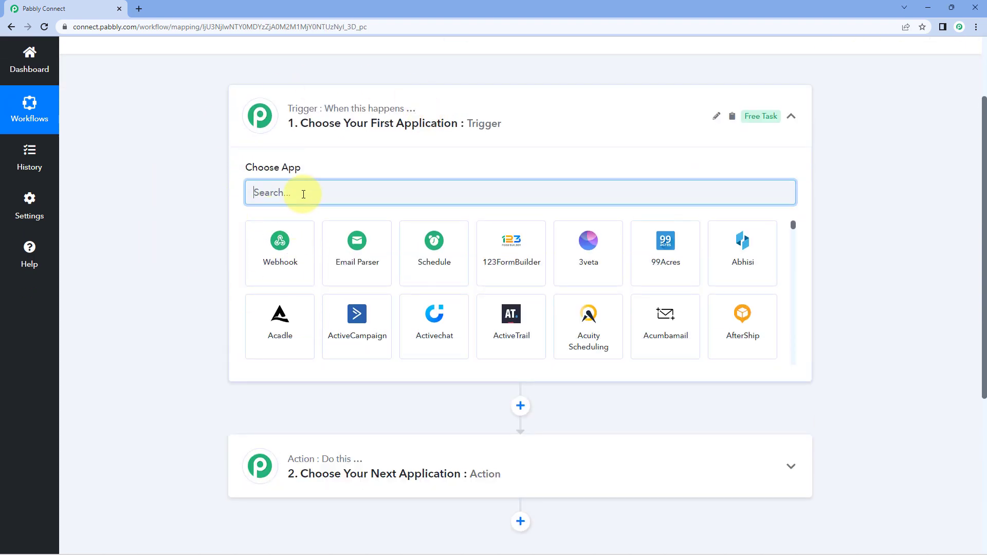
pyautogui.write('Pabbly')
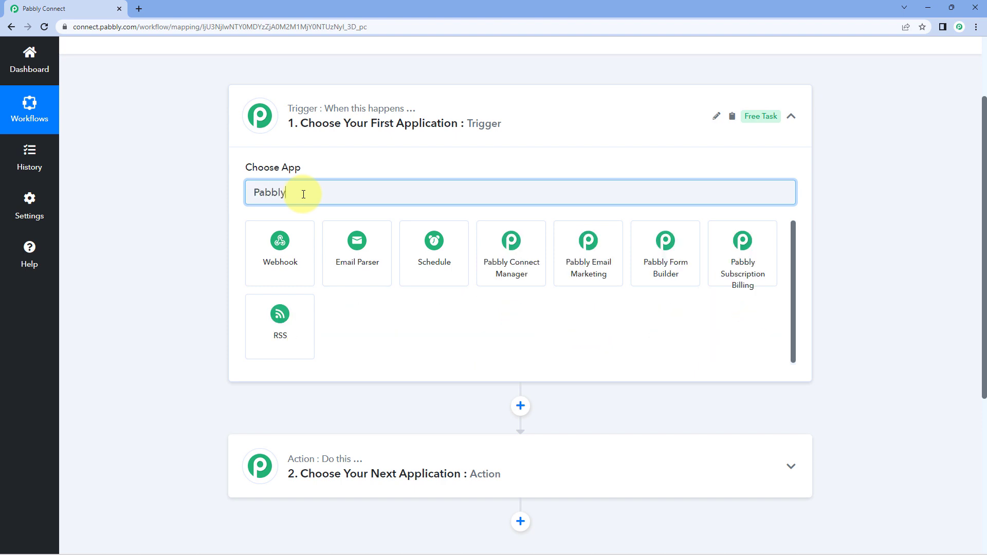
pyautogui.click(538, 241)
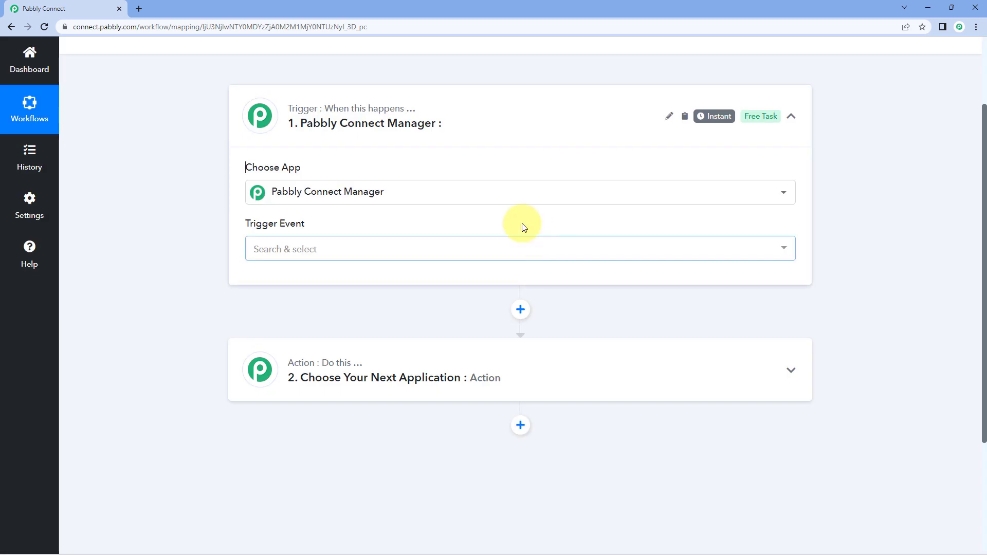
pyautogui.click(359, 252)
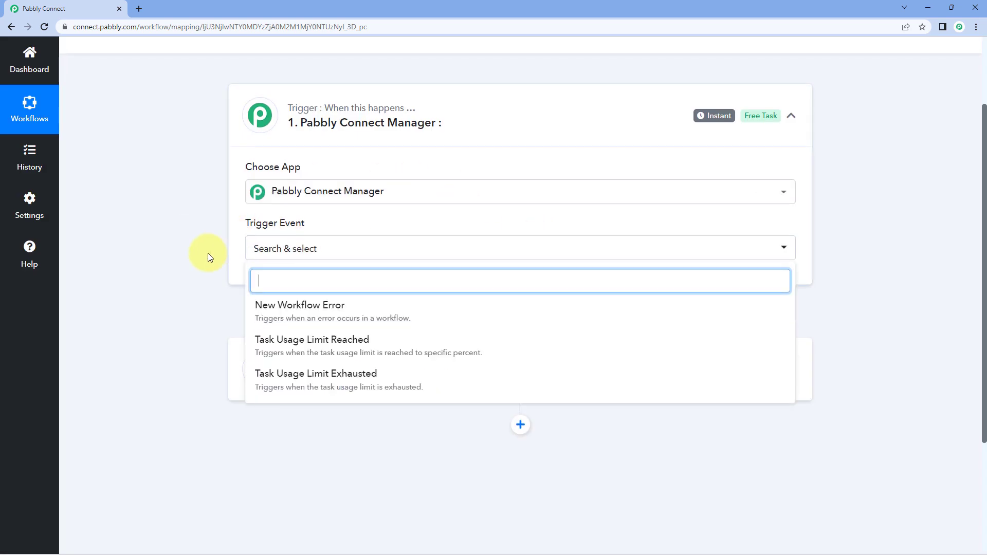
pyautogui.scroll(-1, 208, 253)
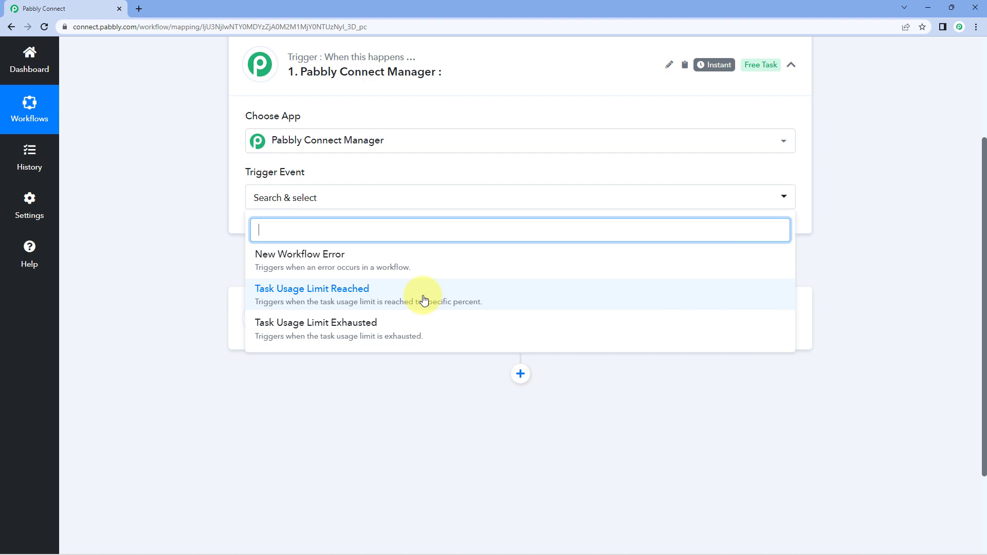
pyautogui.scroll(-1, 424, 299)
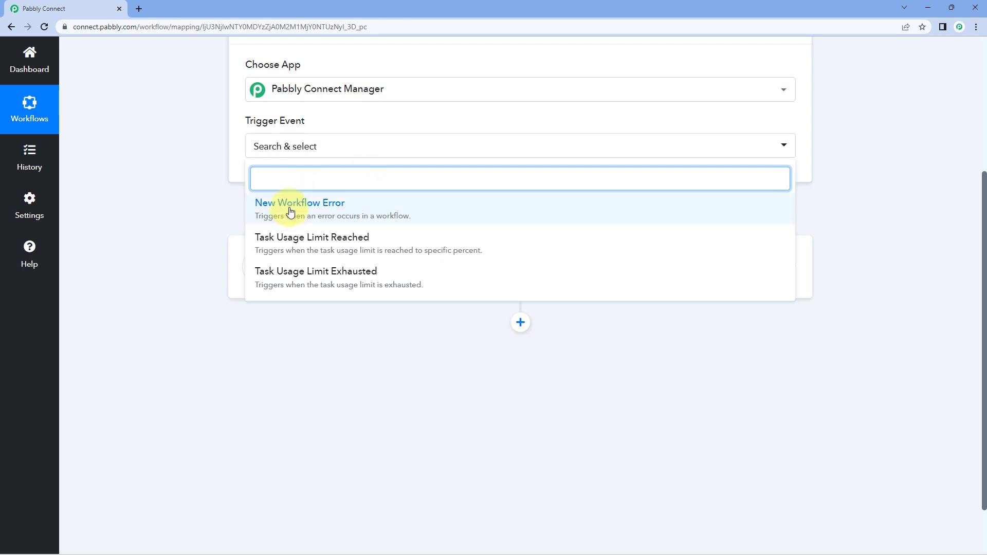
# Step: Set the trigger event to New Workflow Error and review the webhook setup instructions
pyautogui.click(372, 205)
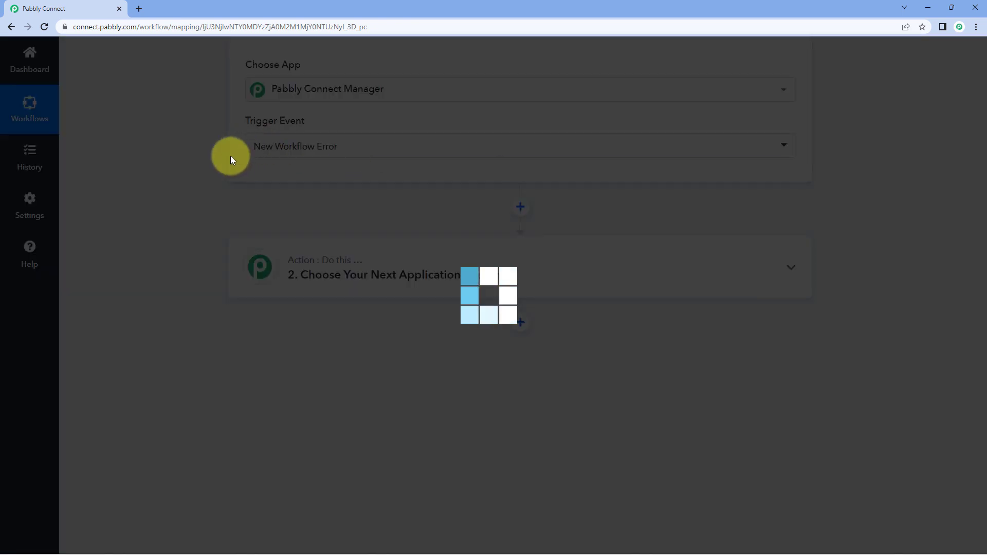
pyautogui.scroll(1, 209, 173)
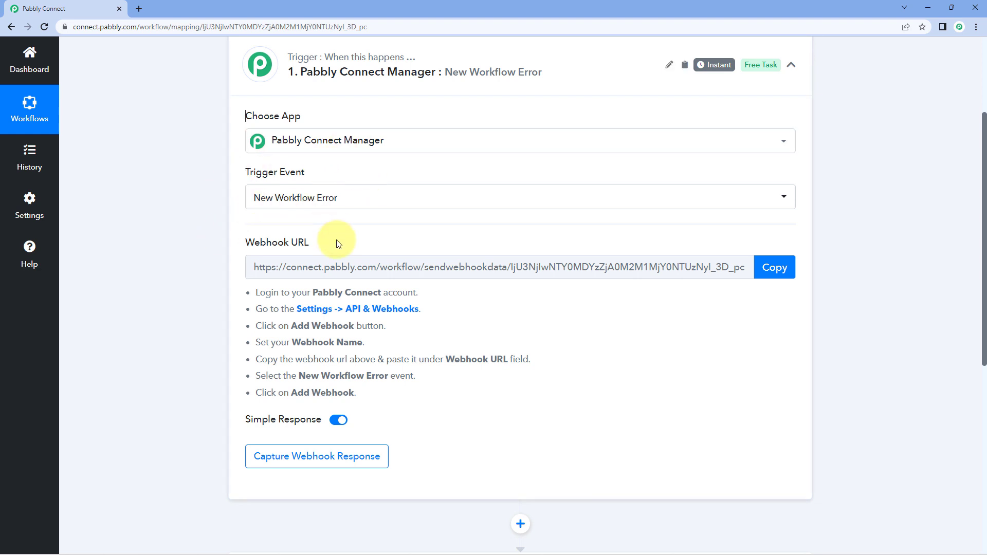
pyautogui.moveTo(303, 249)
pyautogui.moveTo(256, 293); pyautogui.dragTo(363, 394)
pyautogui.click(354, 393)
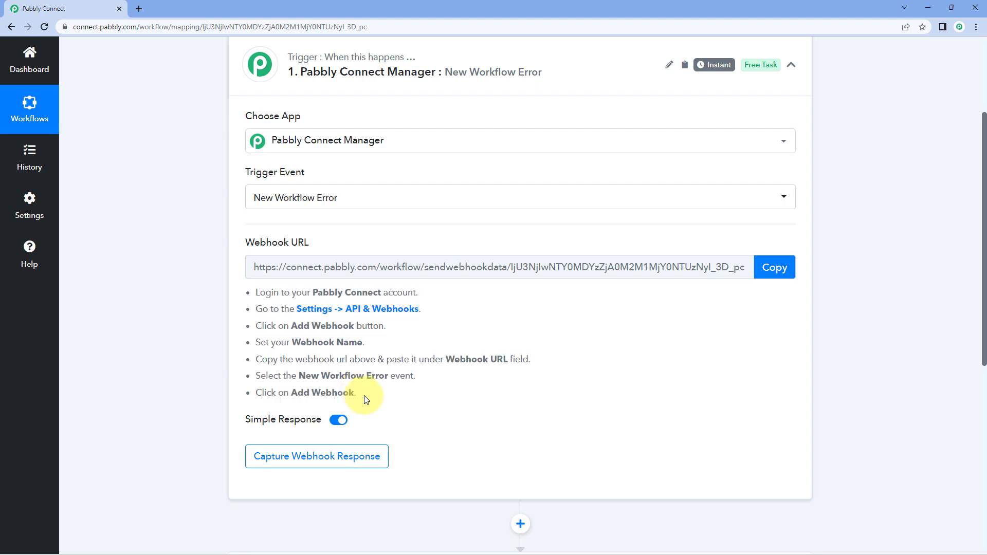
# Step: Open account Settings in a new tab and bring up the API & Webhooks Add Webhook form
pyautogui.rightClick(31, 202)
pyautogui.click(57, 206)
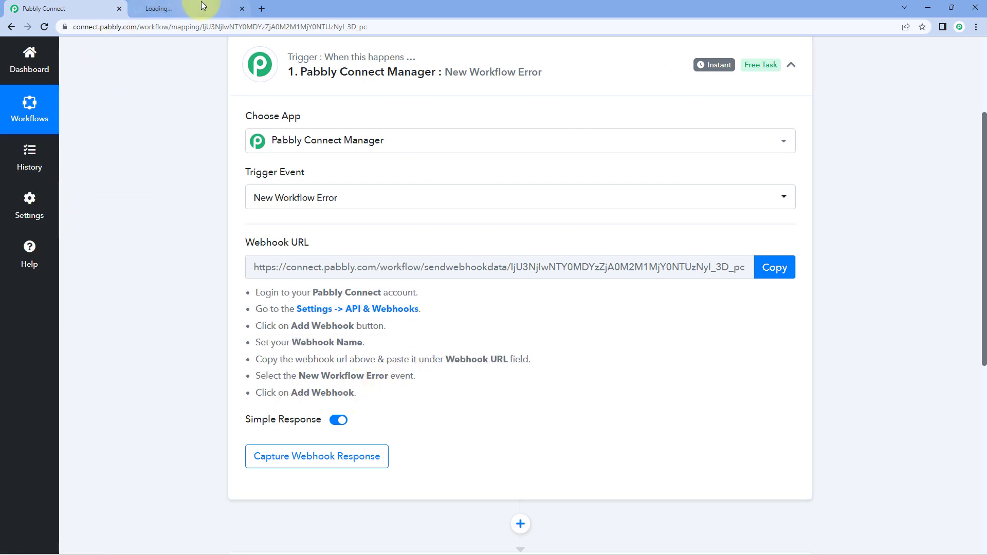
pyautogui.click(202, 4)
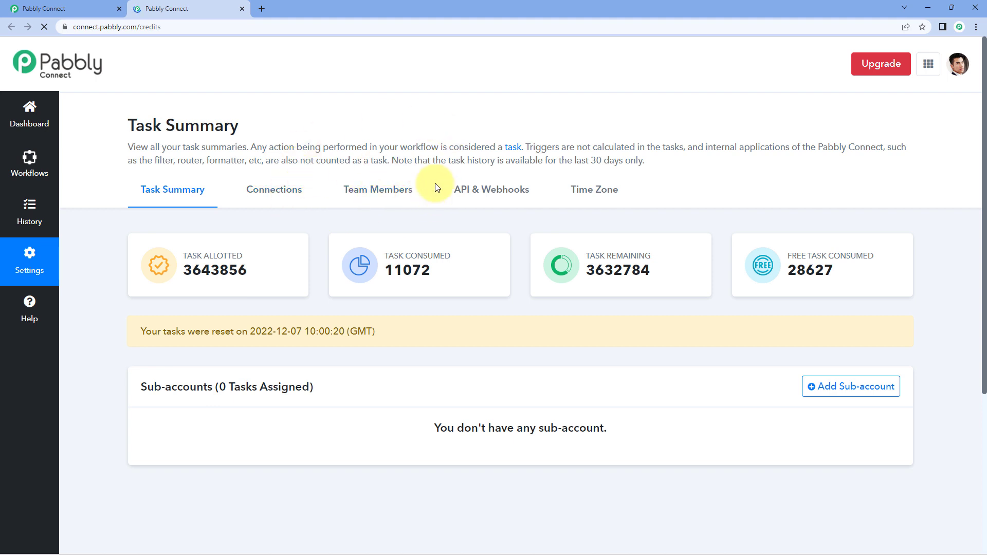
pyautogui.click(487, 195)
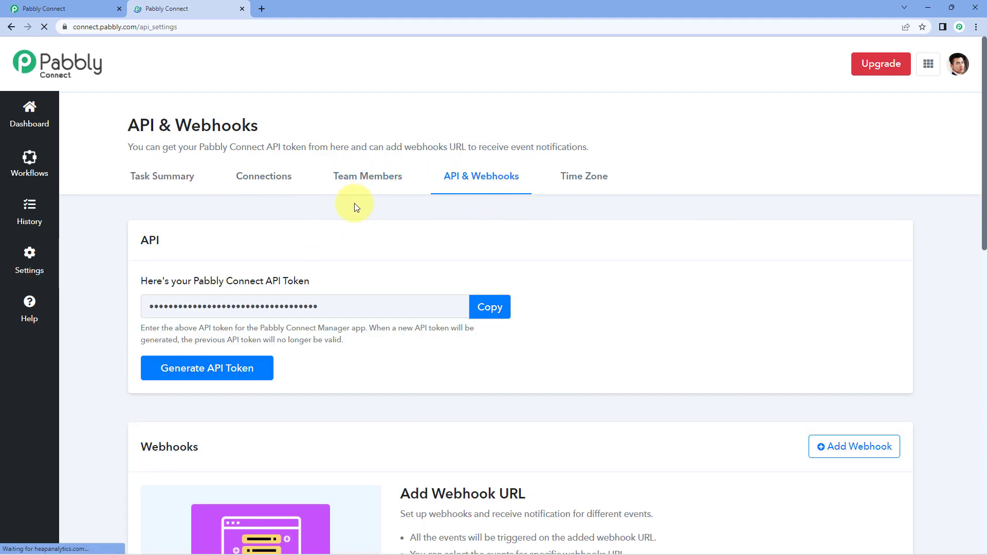
pyautogui.scroll(-4, 430, 224)
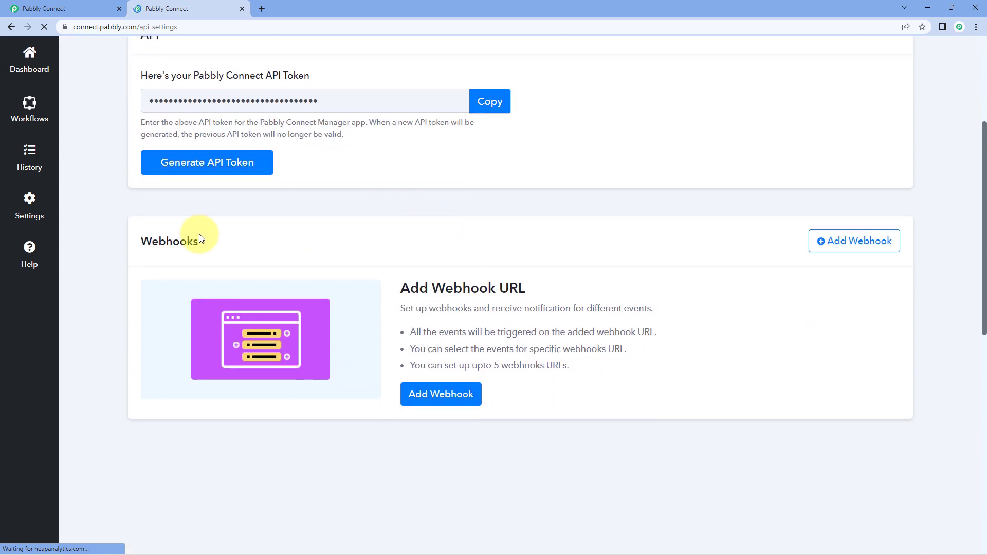
pyautogui.click(824, 241)
# Step: Name the webhook 'Demo' and paste the workflow's webhook URL into its URL field
pyautogui.click(433, 239)
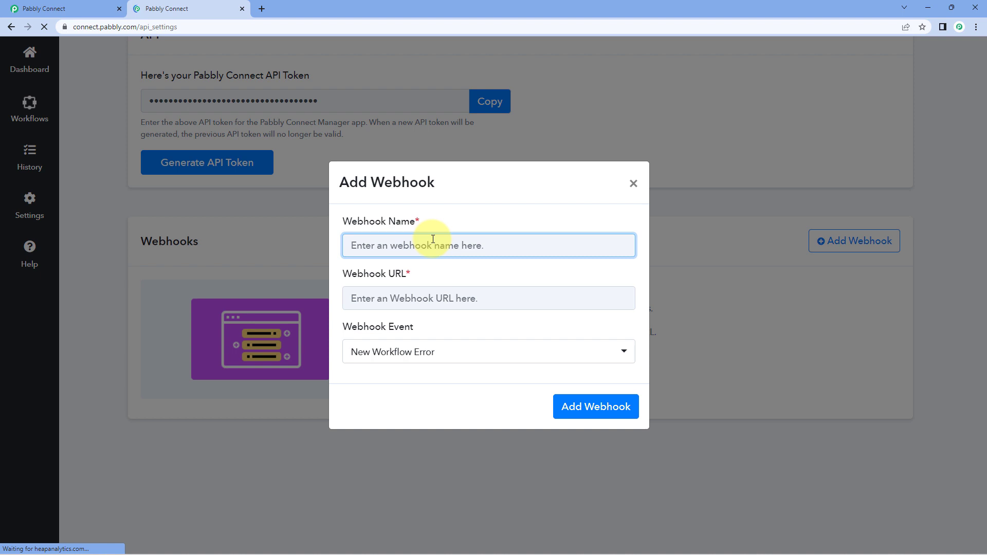
pyautogui.write('Demo')
pyautogui.press('Tab')
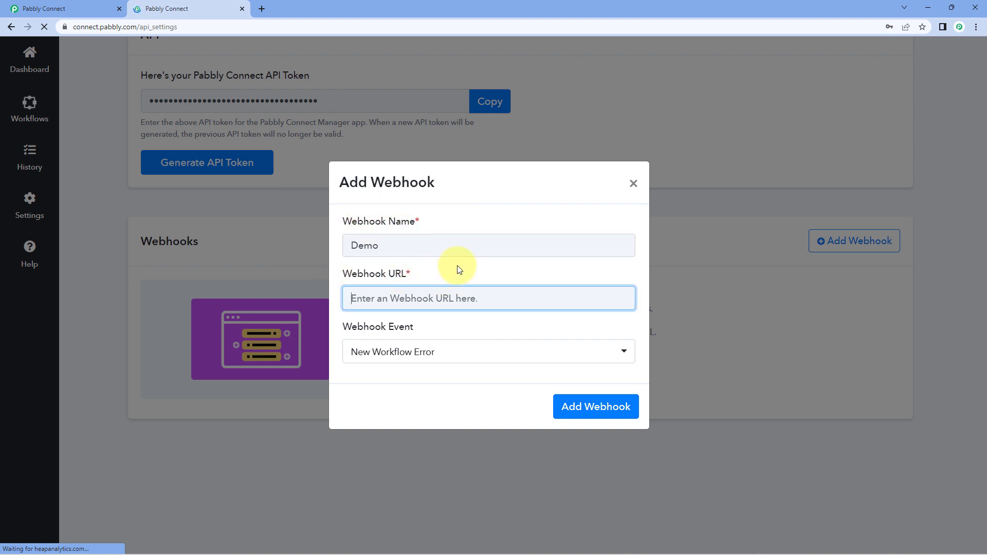
pyautogui.click(98, 9)
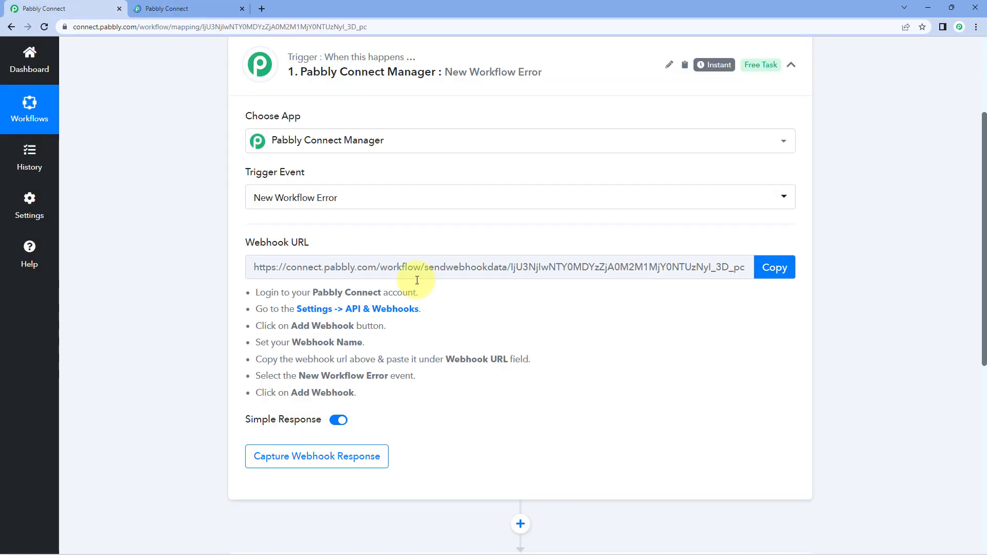
pyautogui.click(777, 268)
pyautogui.click(189, 10)
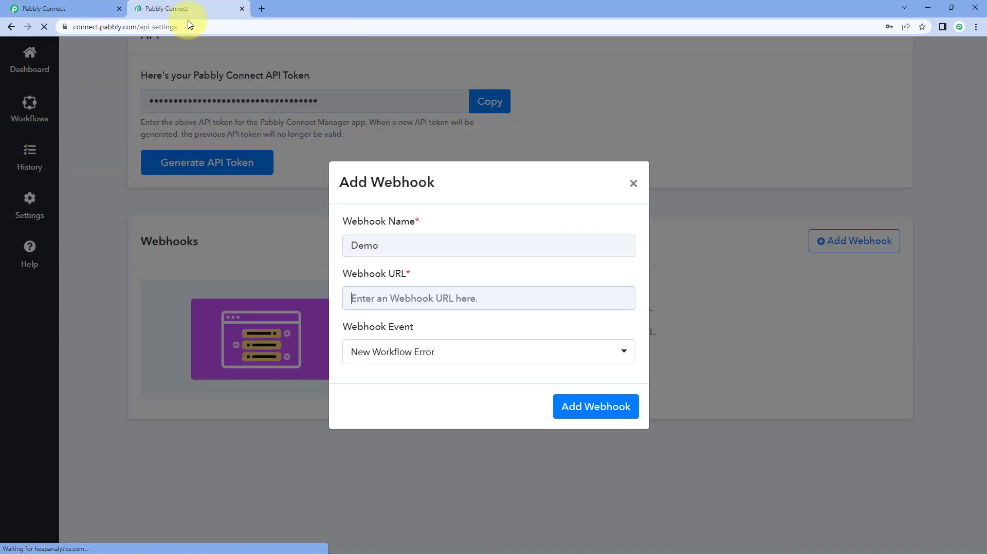
pyautogui.rightClick(364, 298)
pyautogui.click(402, 380)
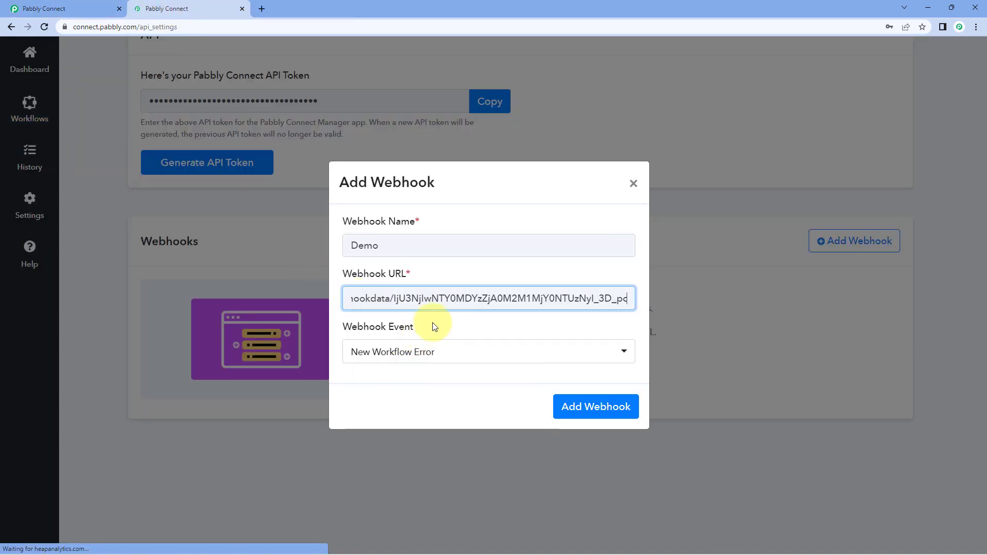
pyautogui.click(434, 326)
# Step: Set the event to New Workflow Error, after briefly trying Task Usage Limit Reached at 50%, and save
pyautogui.click(447, 351)
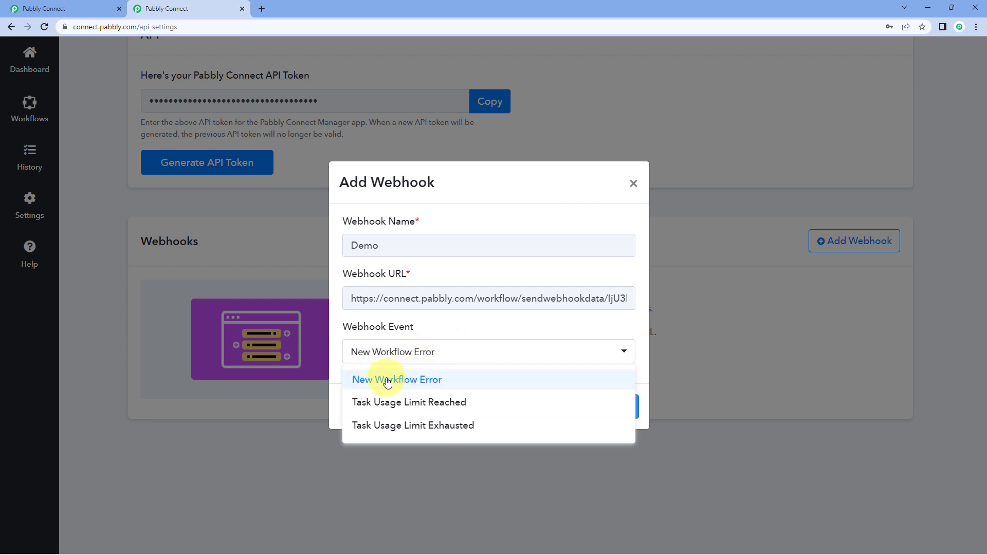
pyautogui.click(411, 381)
pyautogui.click(453, 350)
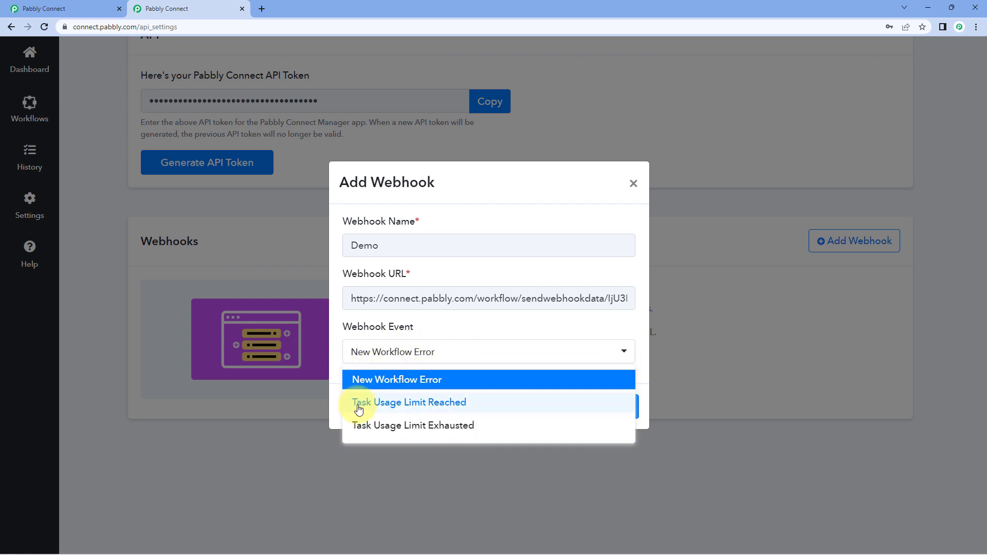
pyautogui.click(429, 405)
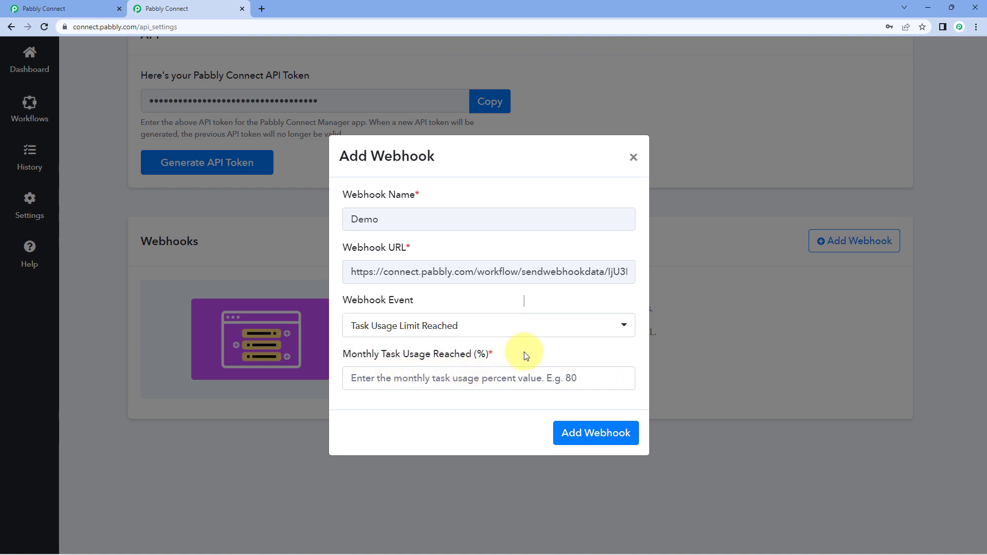
pyautogui.click(385, 377)
pyautogui.write('50')
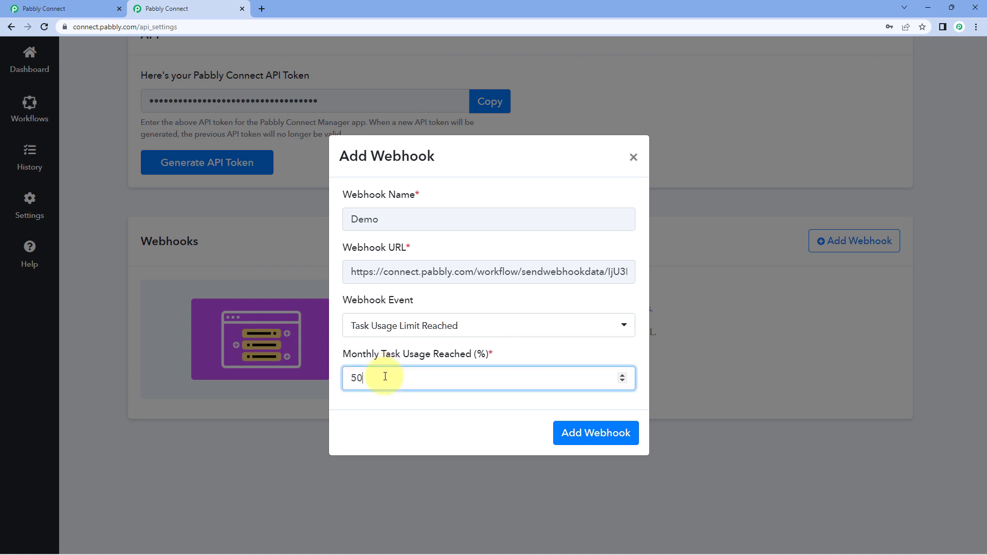
pyautogui.click(403, 403)
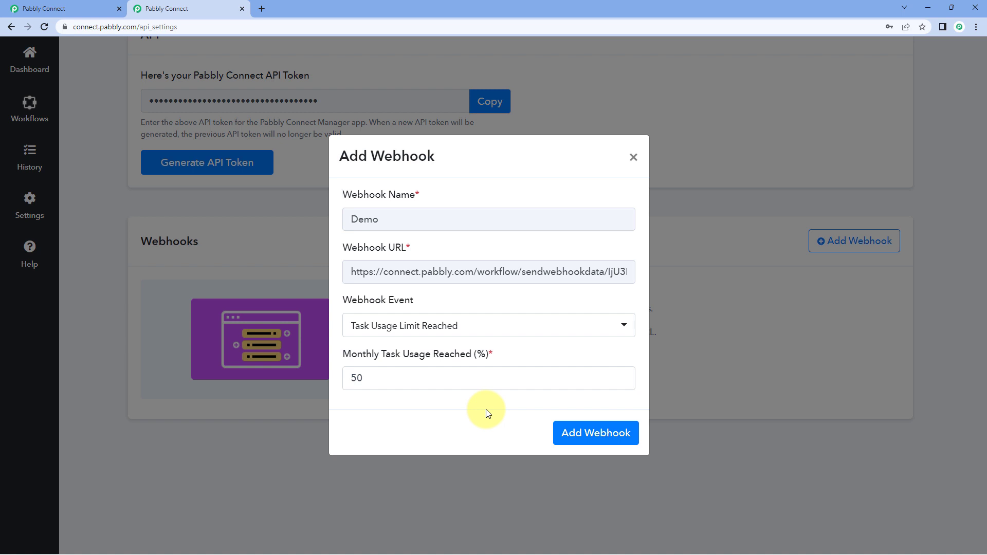
pyautogui.click(451, 324)
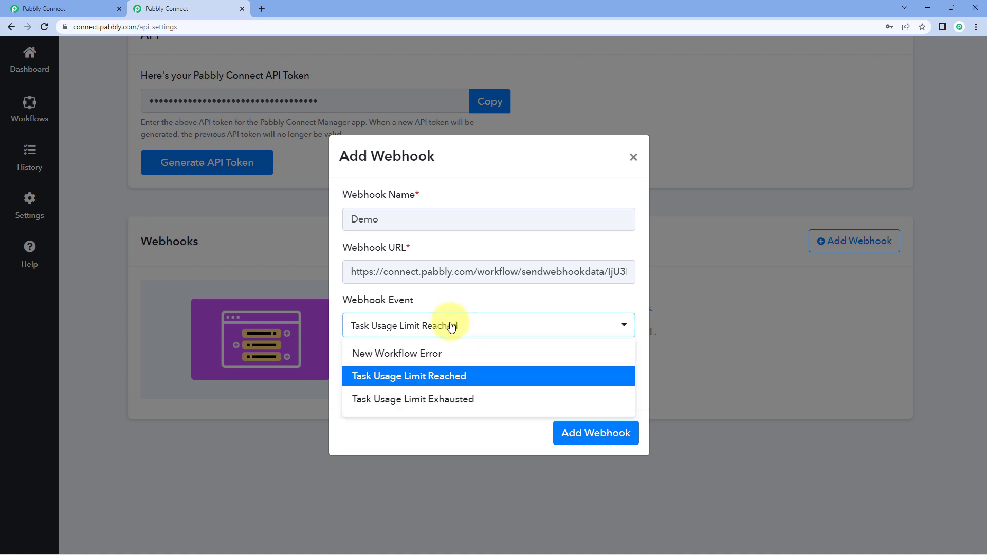
pyautogui.click(395, 353)
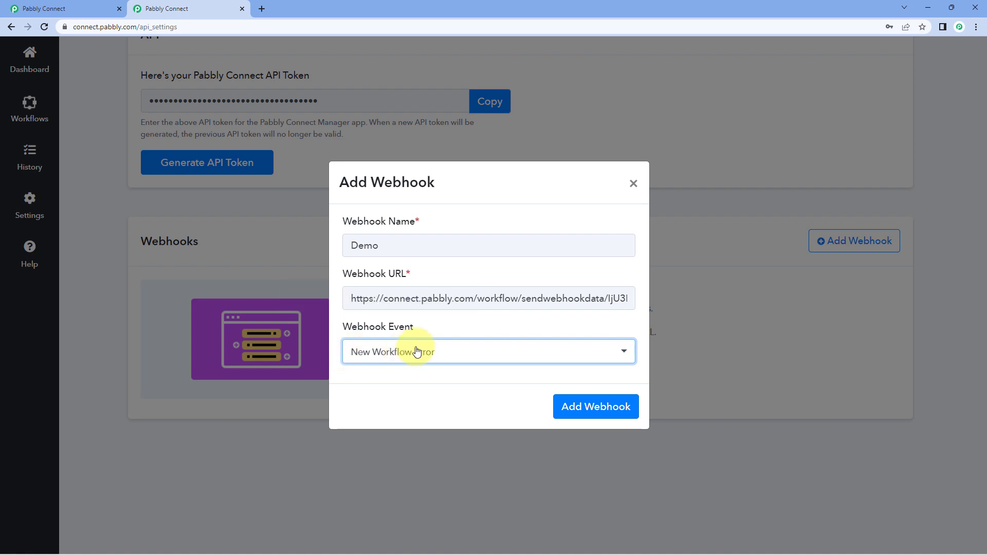
pyautogui.click(556, 401)
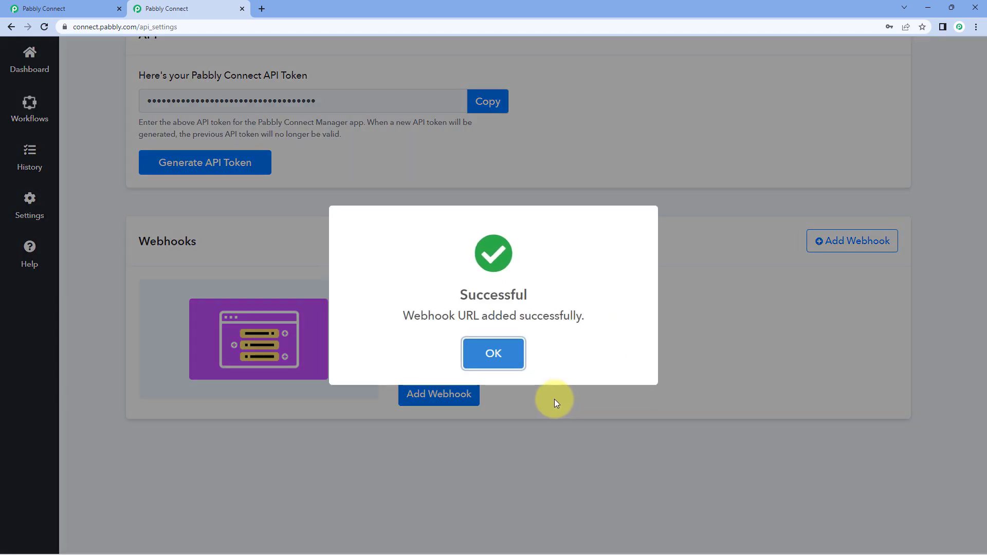
# Step: Dismiss the success message, mark the Demo webhook as active, and return to the workflow tab
pyautogui.press('Return')
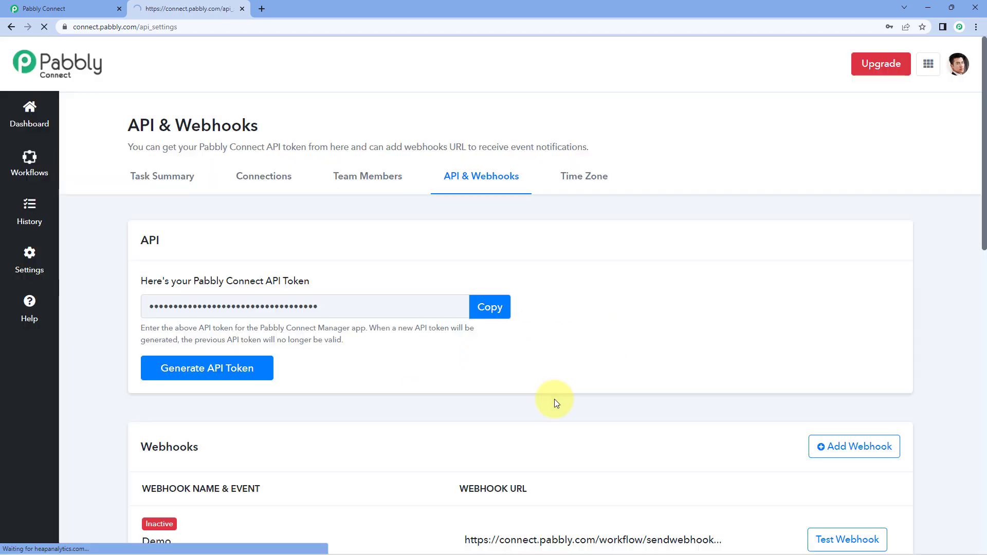
pyautogui.scroll(-3, 519, 301)
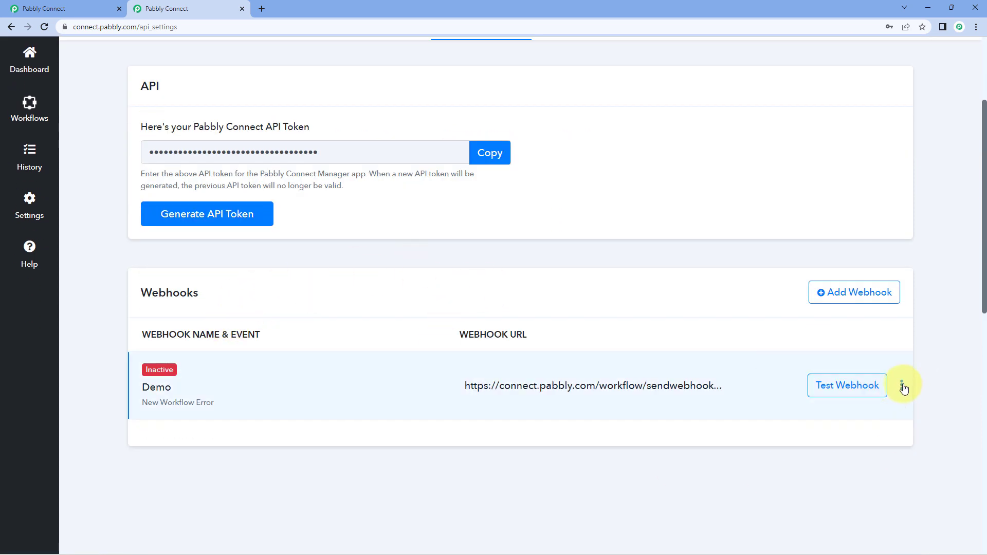
pyautogui.click(903, 386)
pyautogui.click(882, 360)
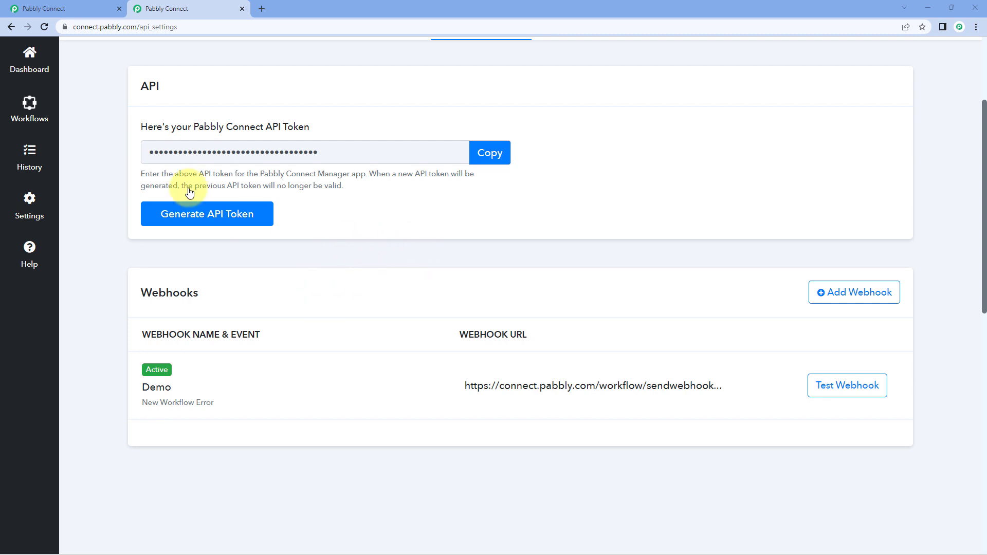
pyautogui.click(75, 6)
# Step: Collapse the trigger card and choose Pabbly Connect Manager as the action step's app
pyautogui.click(171, 297)
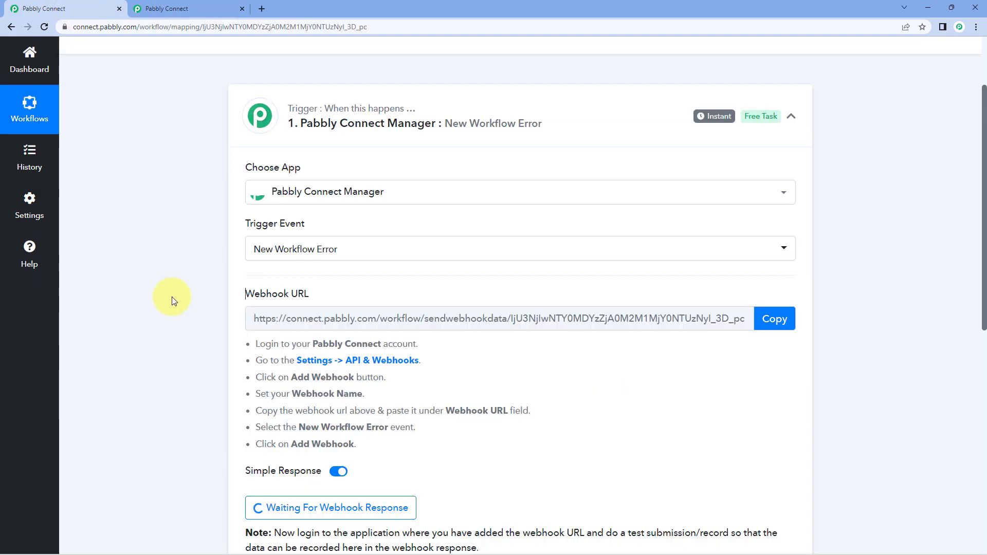
pyautogui.scroll(-3, 193, 273)
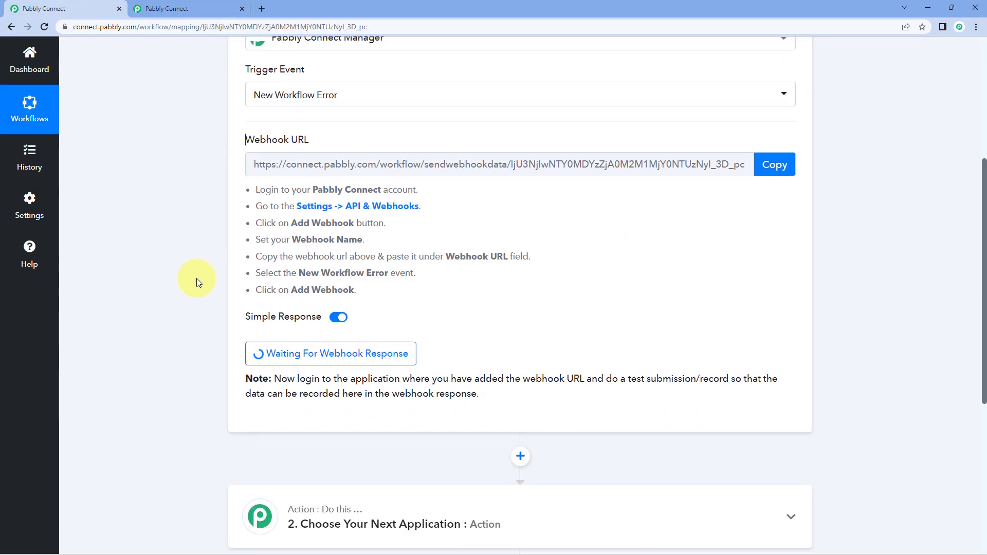
pyautogui.scroll(4, 197, 278)
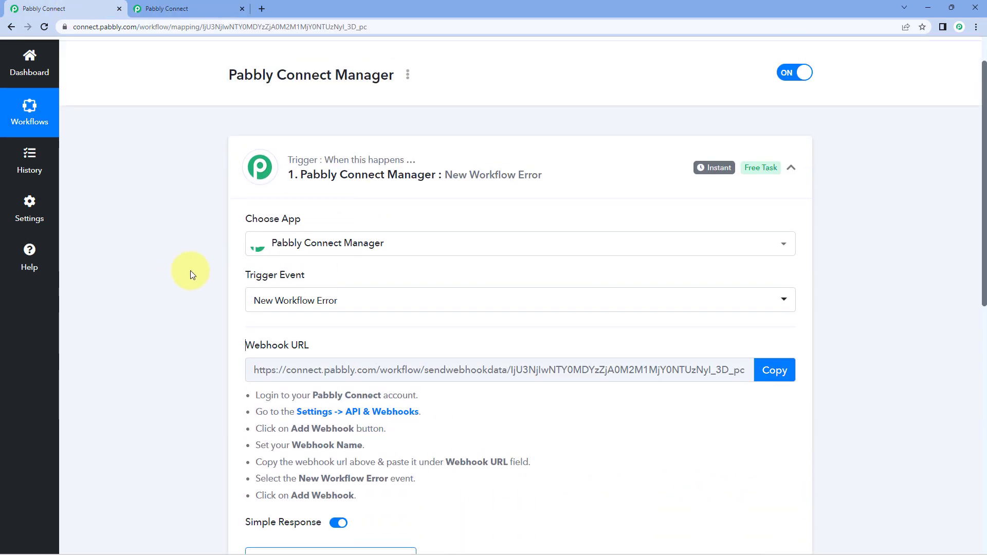
pyautogui.click(486, 155)
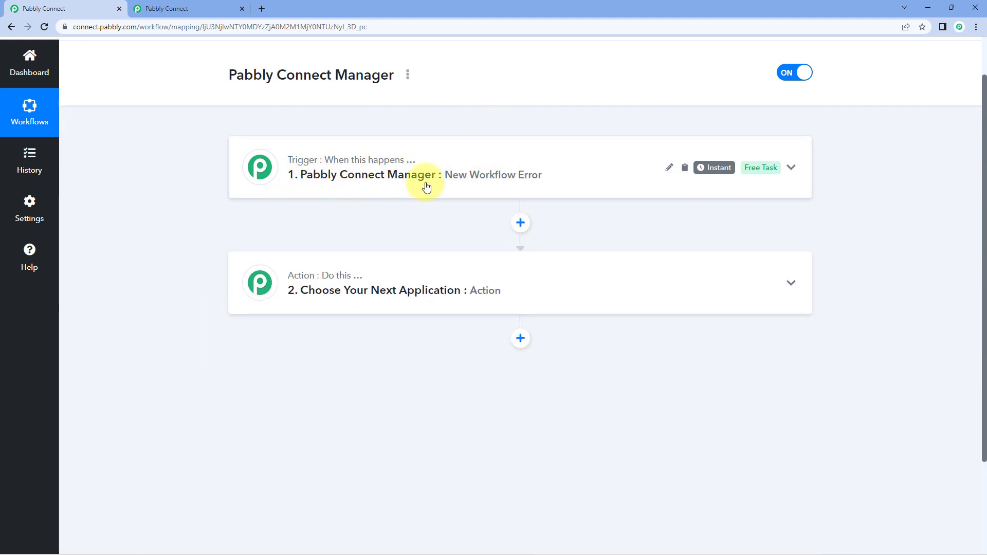
pyautogui.scroll(-1, 301, 260)
pyautogui.click(451, 218)
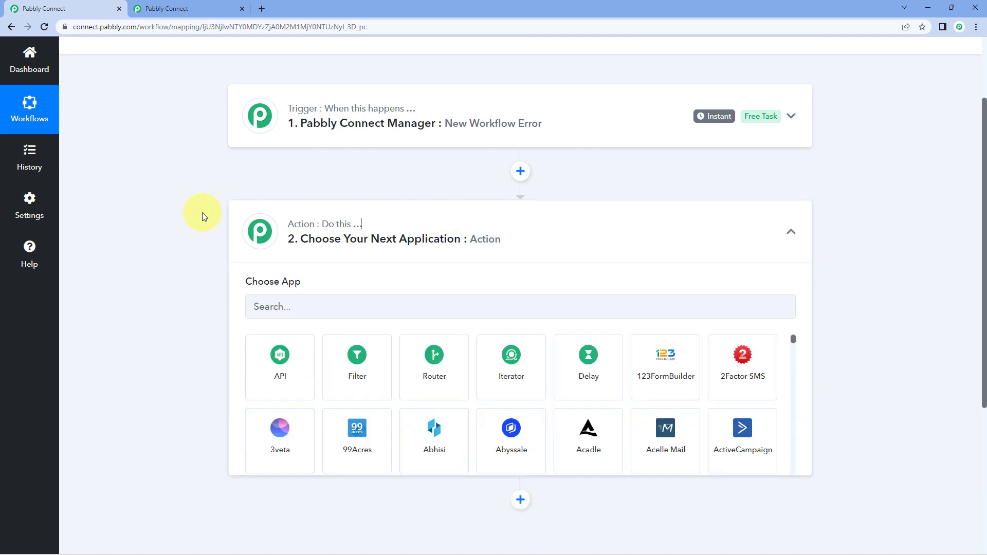
pyautogui.click(301, 205)
pyautogui.write('Pabbly')
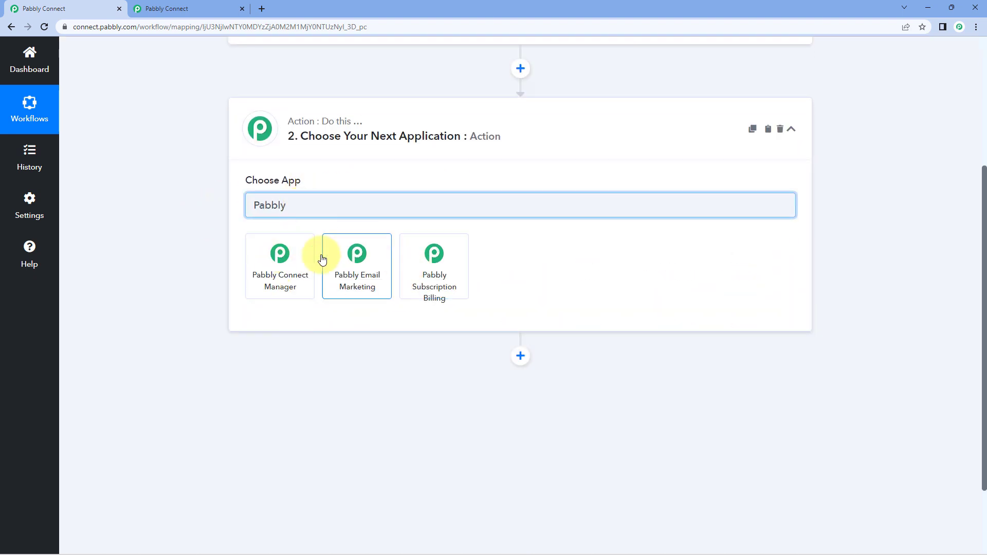
pyautogui.click(293, 260)
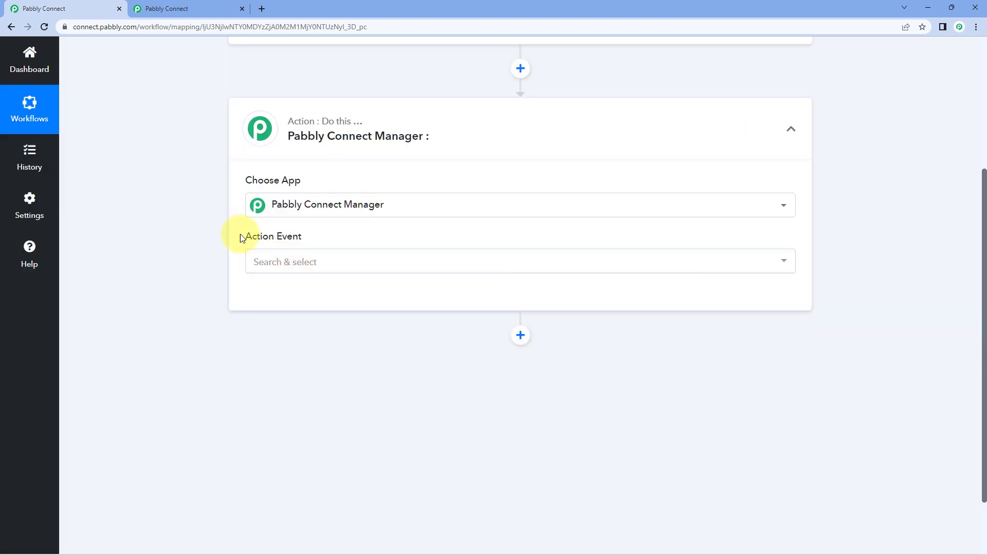
# Step: Set the action event to Share Custom App and start connecting a Pabbly Connect Manager account
pyautogui.click(320, 262)
pyautogui.scroll(-1, 196, 278)
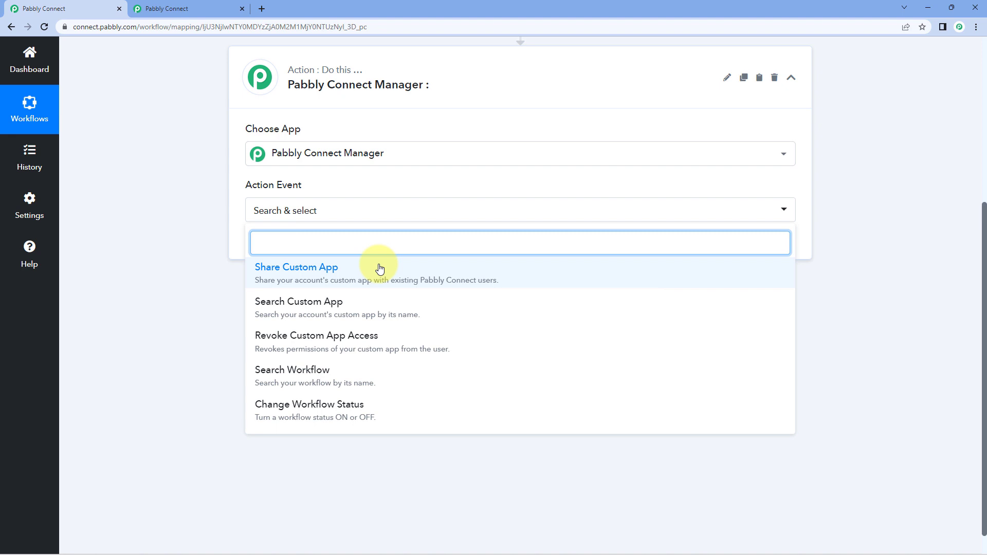
pyautogui.click(380, 268)
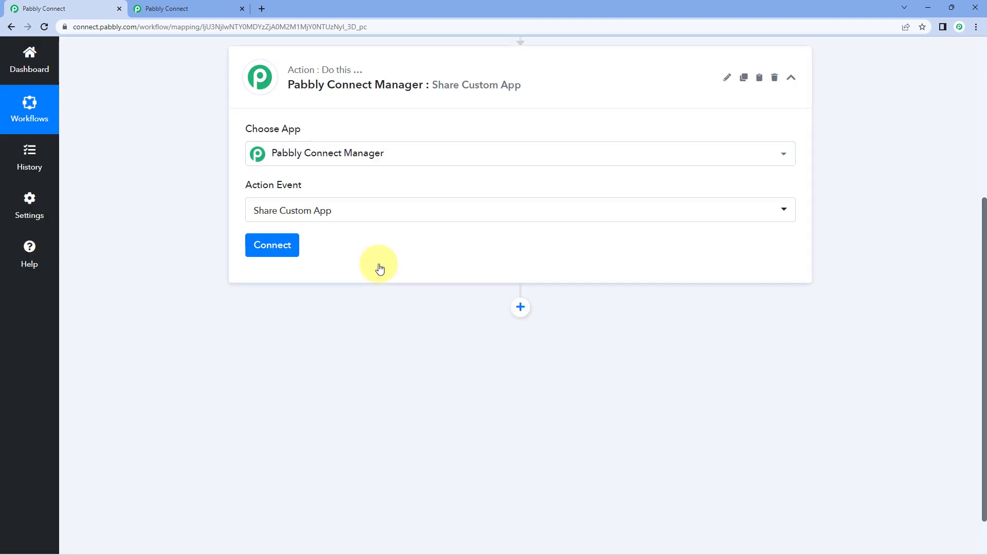
pyautogui.click(295, 254)
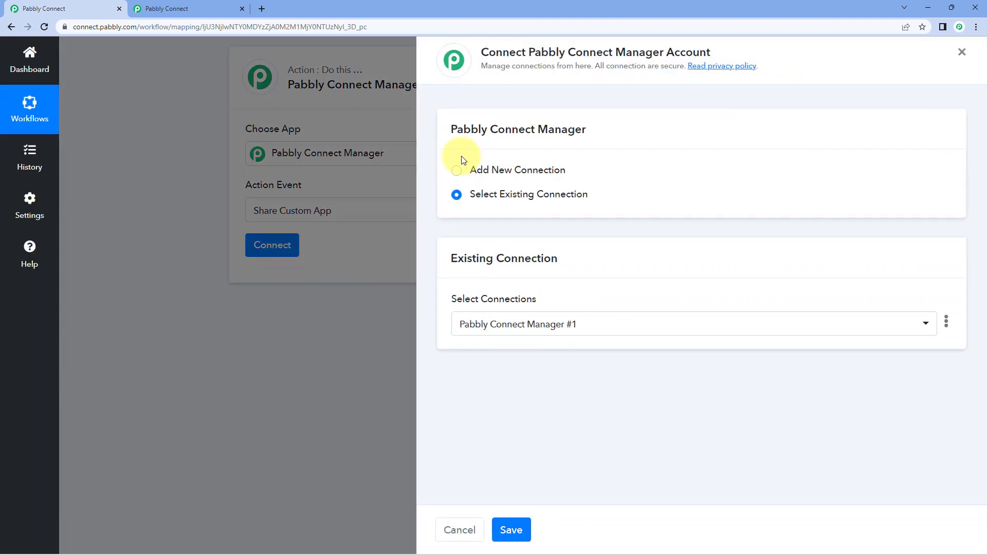
# Step: Choose Add New Connection to create the 'Pabbly Connect Manager #2' connection
pyautogui.click(481, 172)
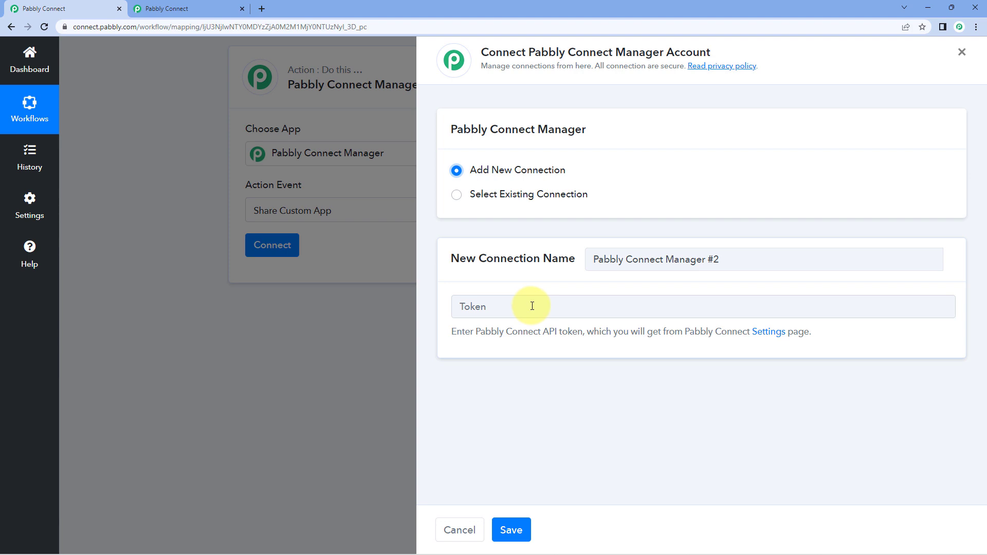
# Step: Copy the account API token from the API & Webhooks tab, paste it into Token, and save
pyautogui.click(182, 5)
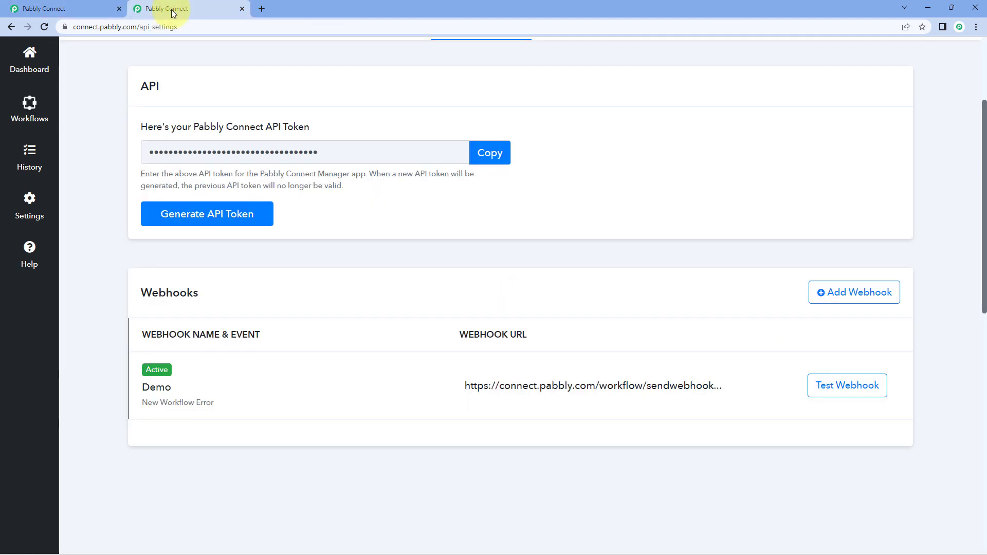
pyautogui.scroll(3, 452, 196)
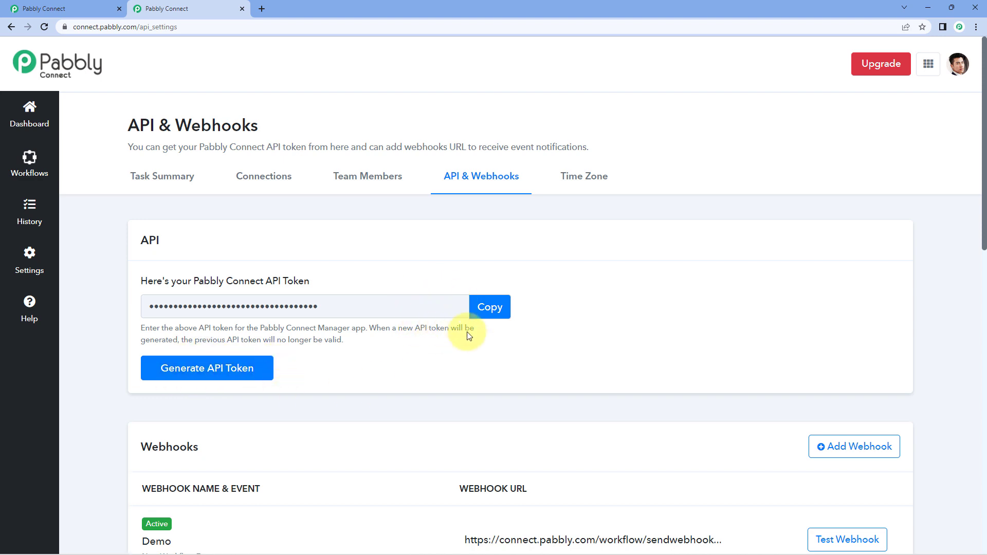
pyautogui.click(488, 306)
pyautogui.click(95, 4)
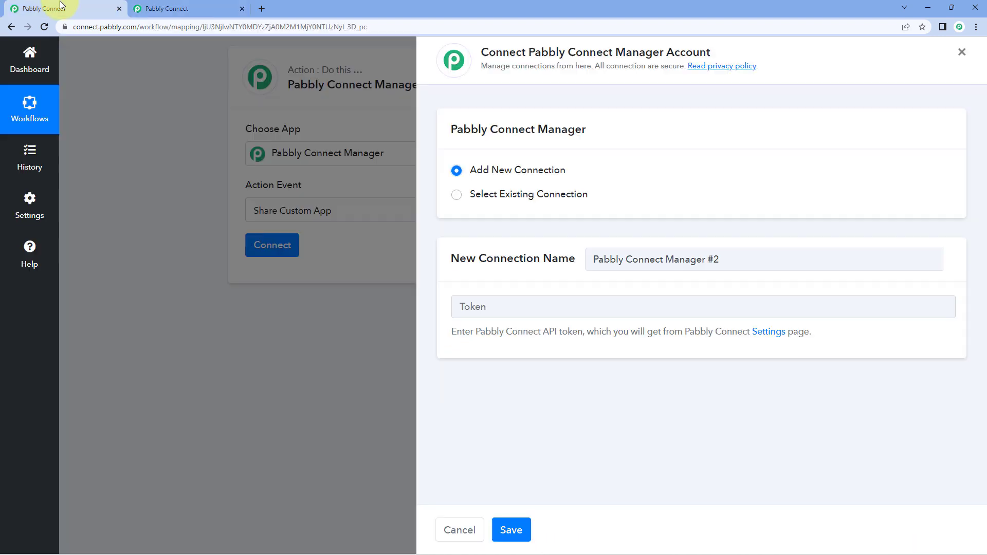
pyautogui.click(488, 307)
pyautogui.rightClick(488, 307)
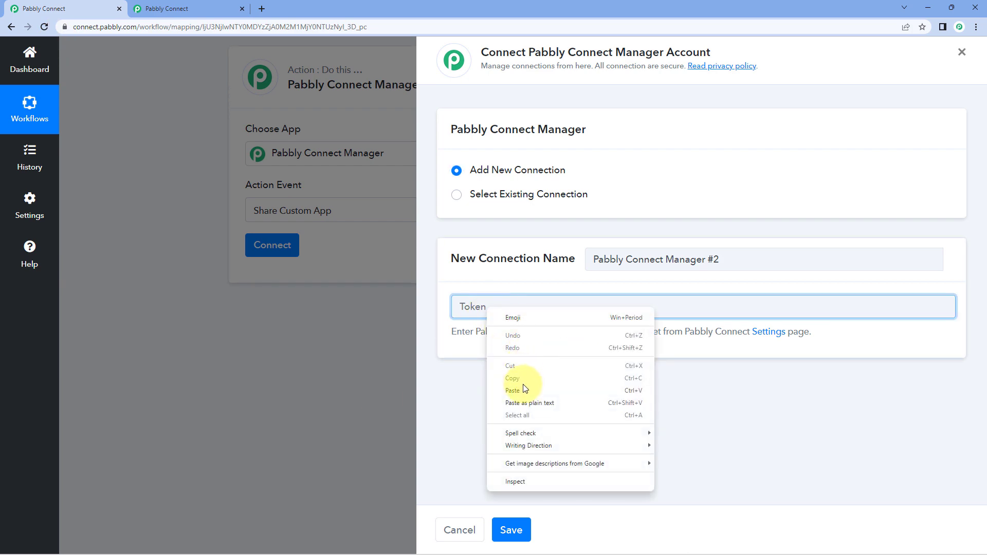
pyautogui.click(525, 390)
pyautogui.click(514, 530)
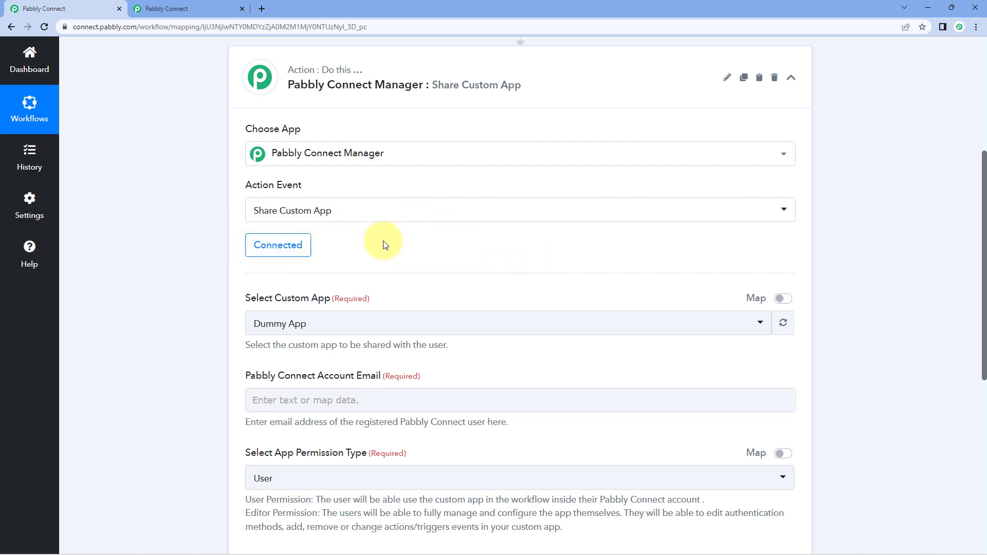
# Step: Review the Share Custom App fields, keeping Dummy App as the custom app and User as permission type
pyautogui.scroll(-2, 380, 246)
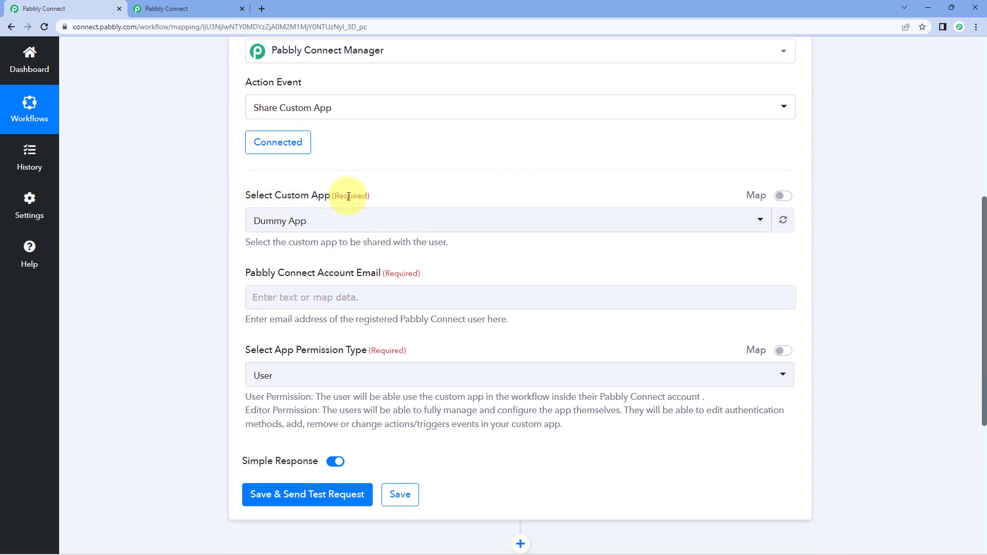
pyautogui.click(393, 220)
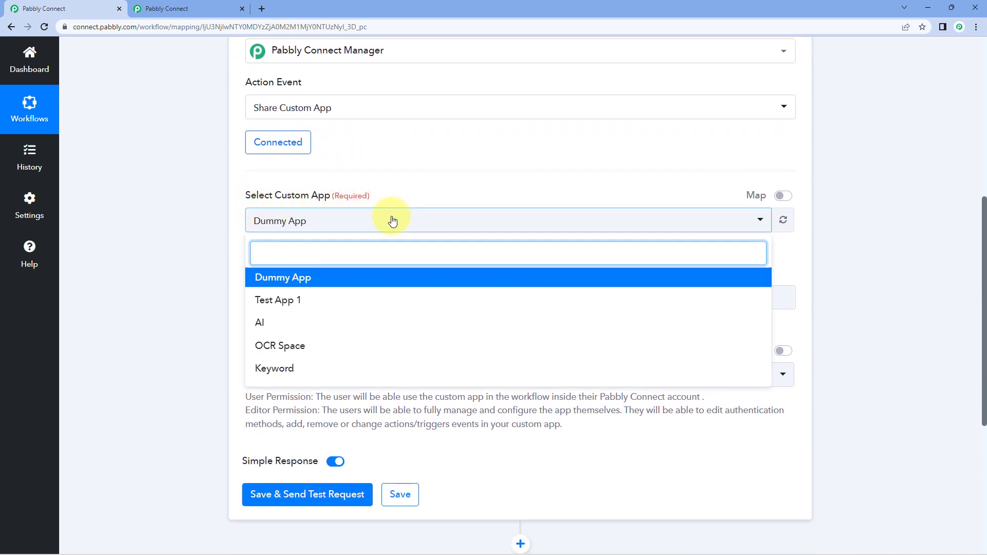
pyautogui.click(392, 221)
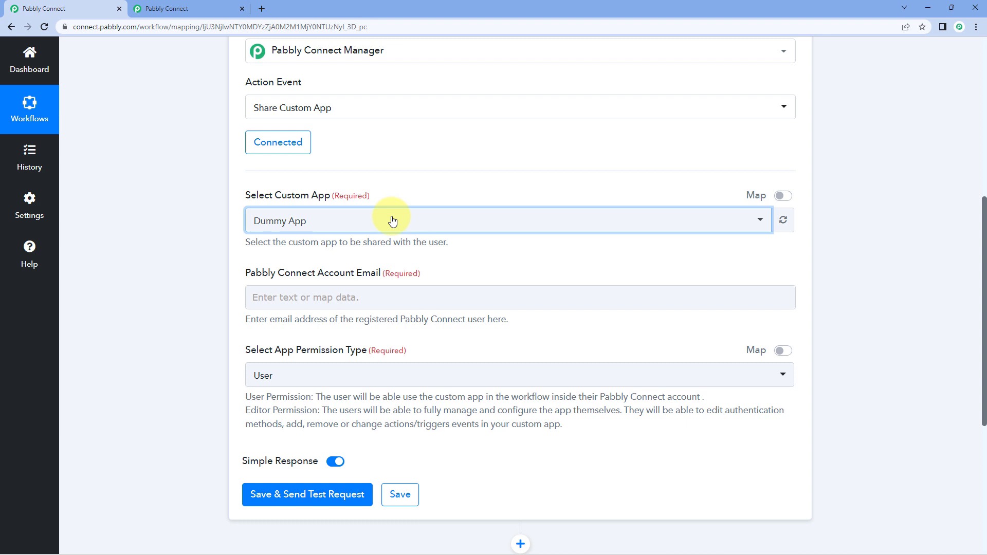
pyautogui.click(392, 220)
pyautogui.click(393, 221)
pyautogui.click(307, 300)
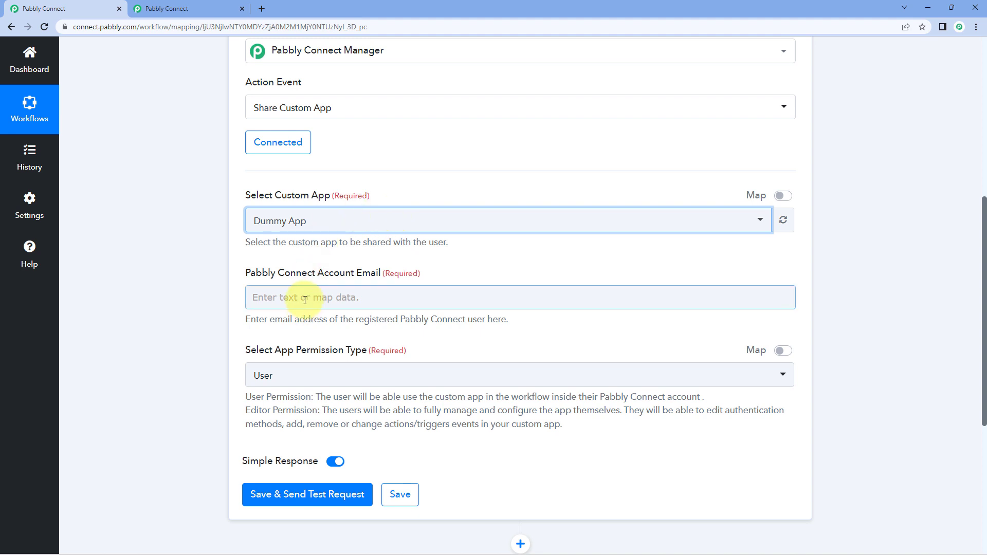
pyautogui.scroll(-1, 304, 300)
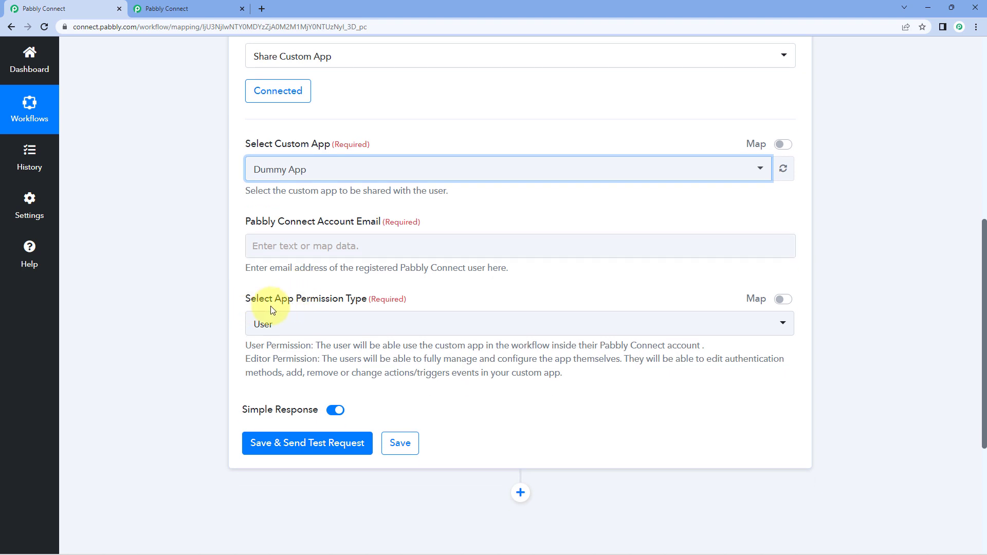
pyautogui.click(364, 330)
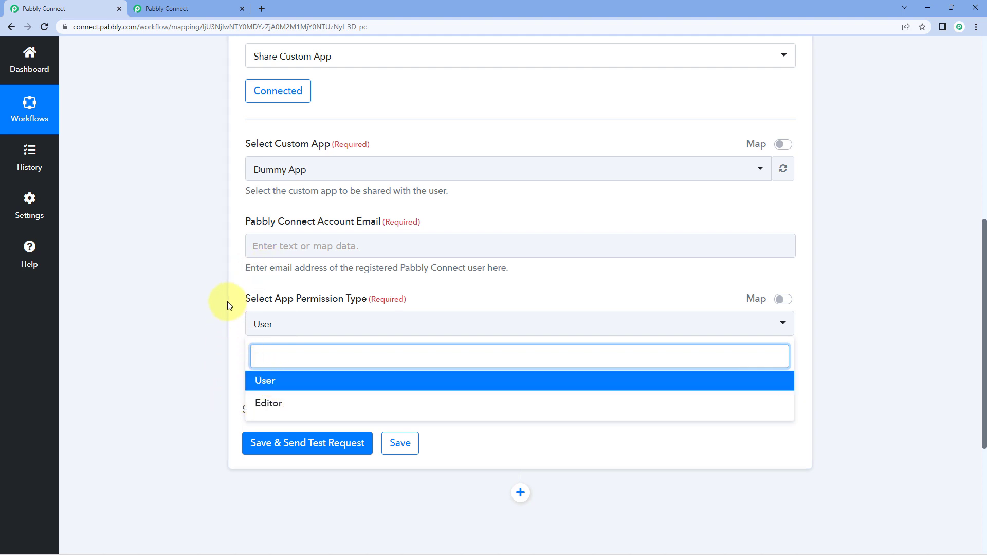
pyautogui.click(240, 307)
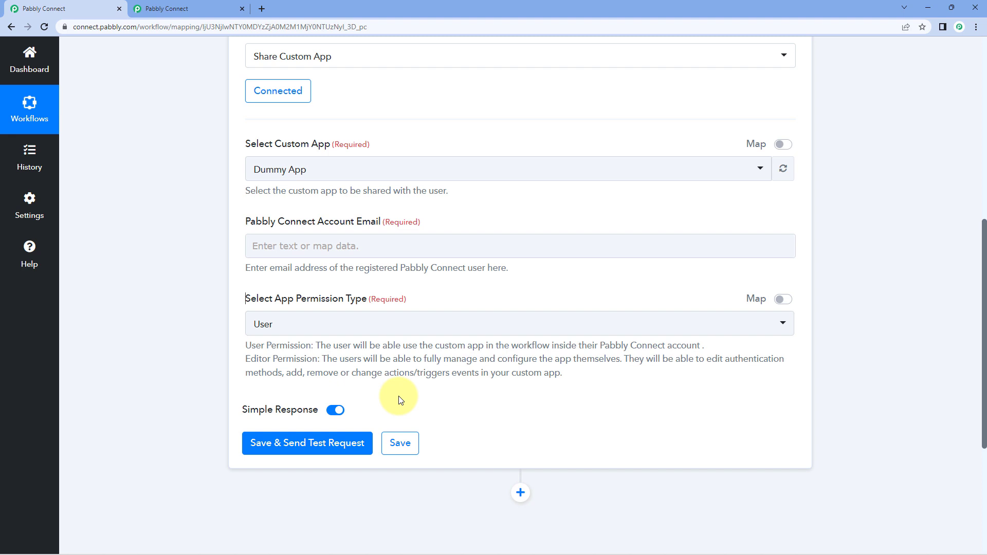
pyautogui.scroll(2, 463, 282)
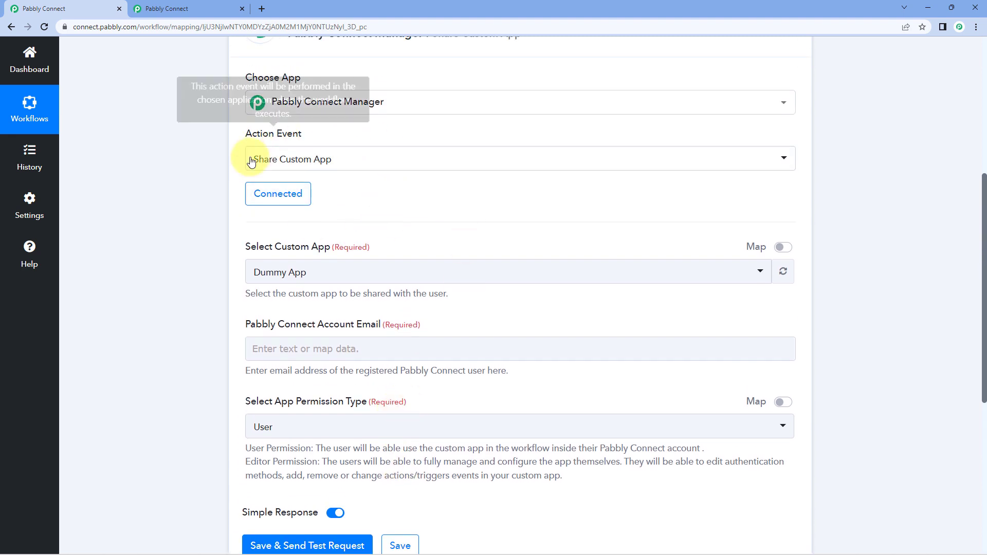
# Step: Open the Pabbly Connect Manager action event list to pick a different event
pyautogui.click(353, 157)
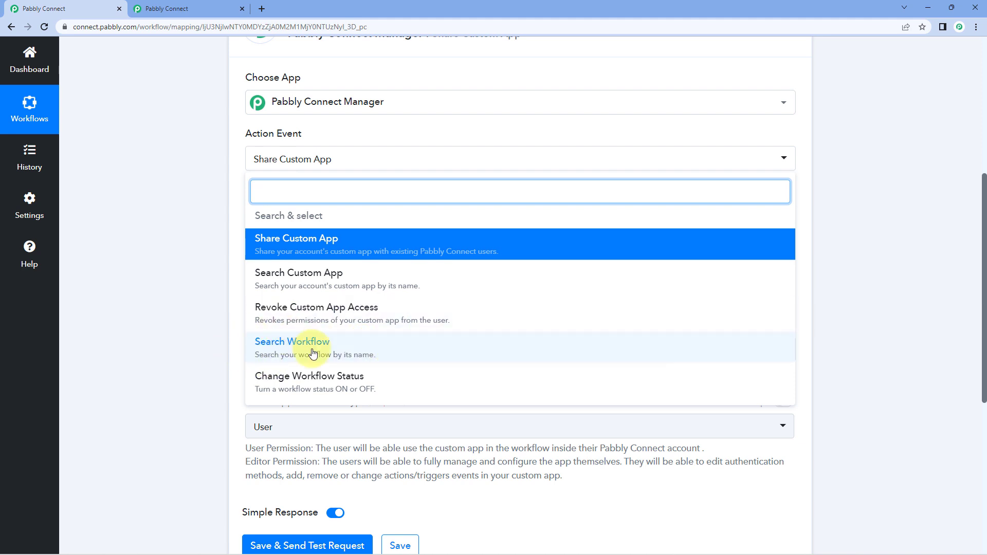
# Step: Switch the action event to Search Workflow and connect the existing account
pyautogui.click(406, 349)
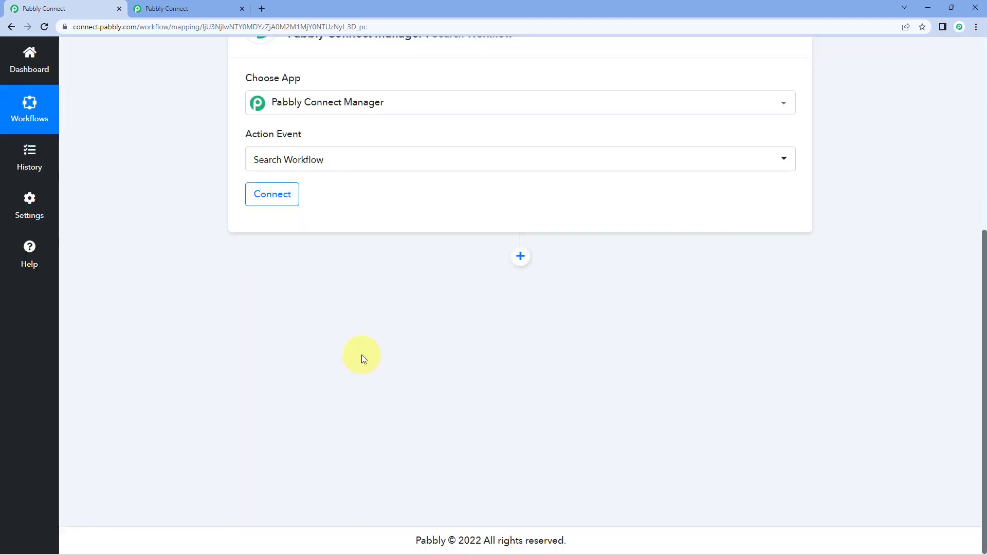
pyautogui.click(291, 195)
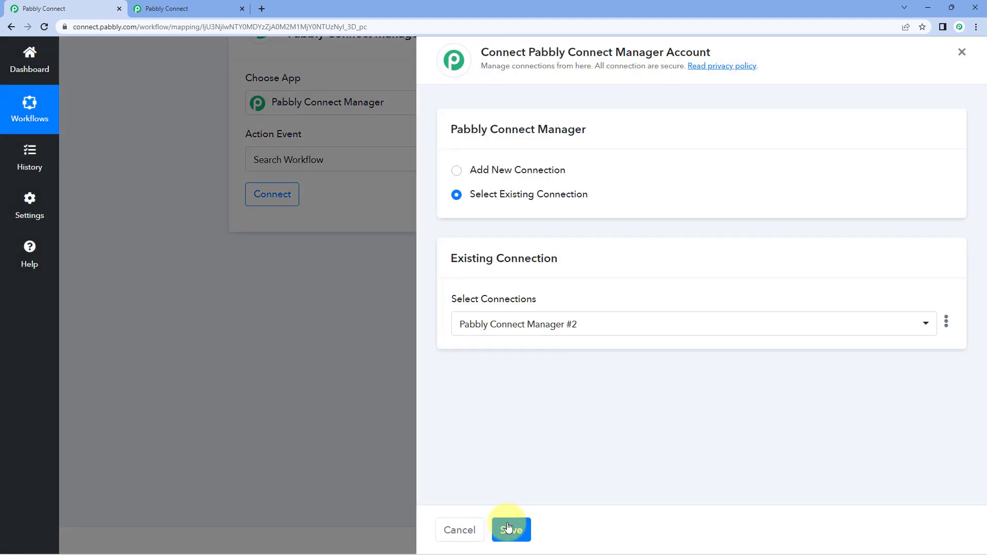
pyautogui.click(511, 528)
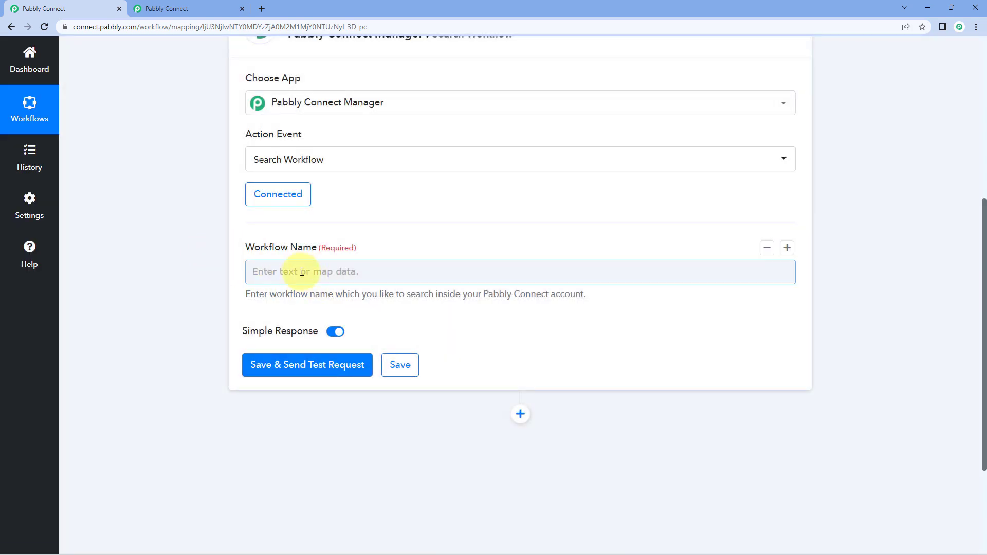
# Step: Enter 'Demo' as the Workflow Name and send a test request
pyautogui.click(324, 271)
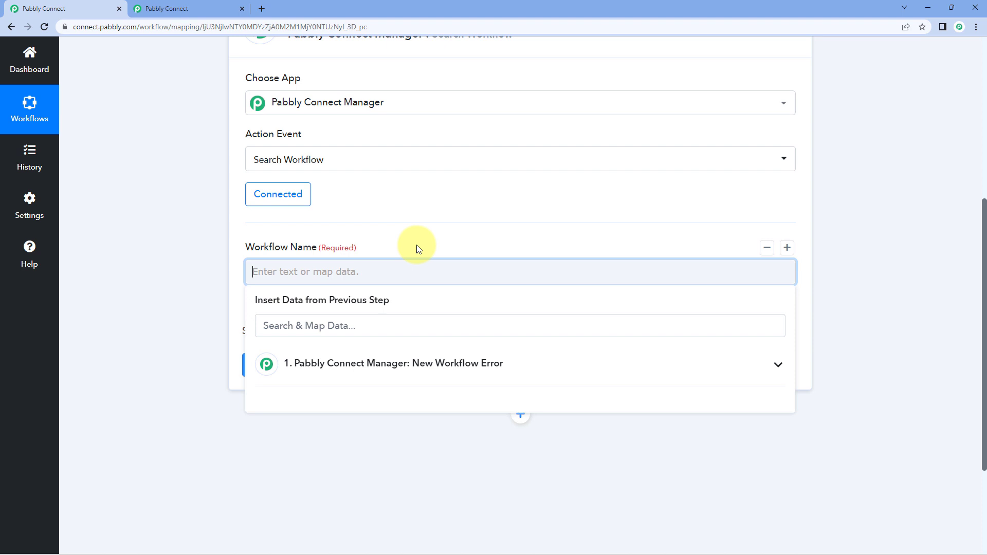
pyautogui.write('Demo')
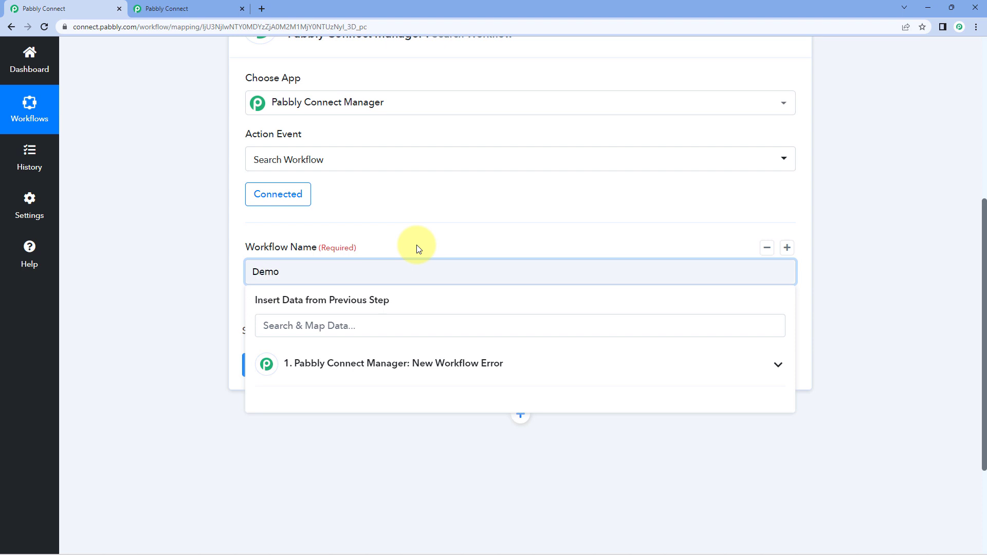
pyautogui.click(417, 244)
pyautogui.click(298, 365)
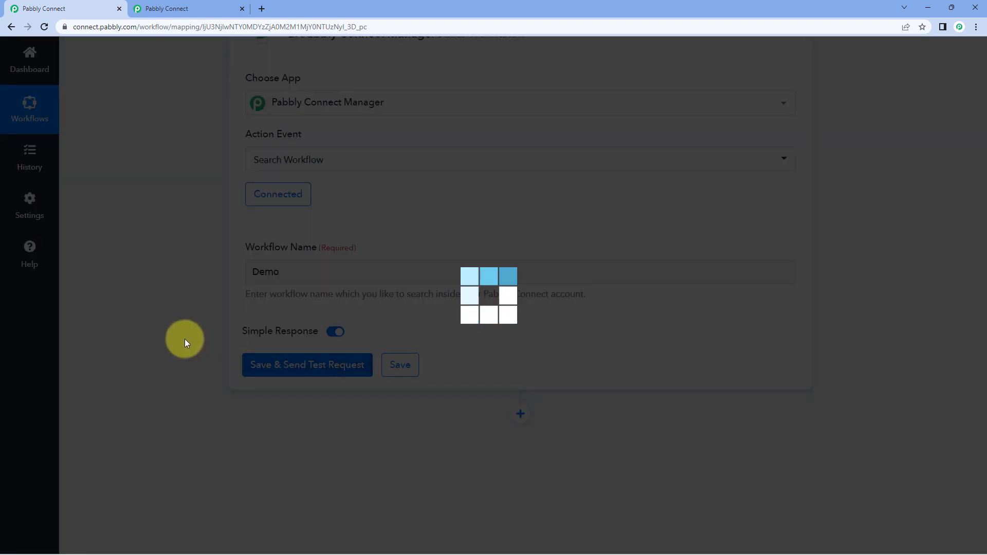
pyautogui.scroll(-1, 483, 318)
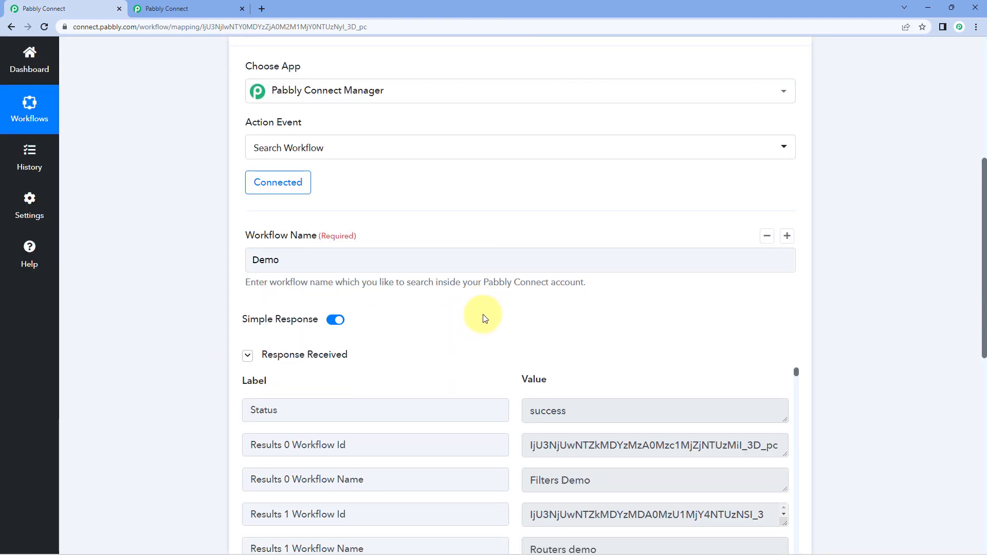
pyautogui.scroll(-15, 483, 317)
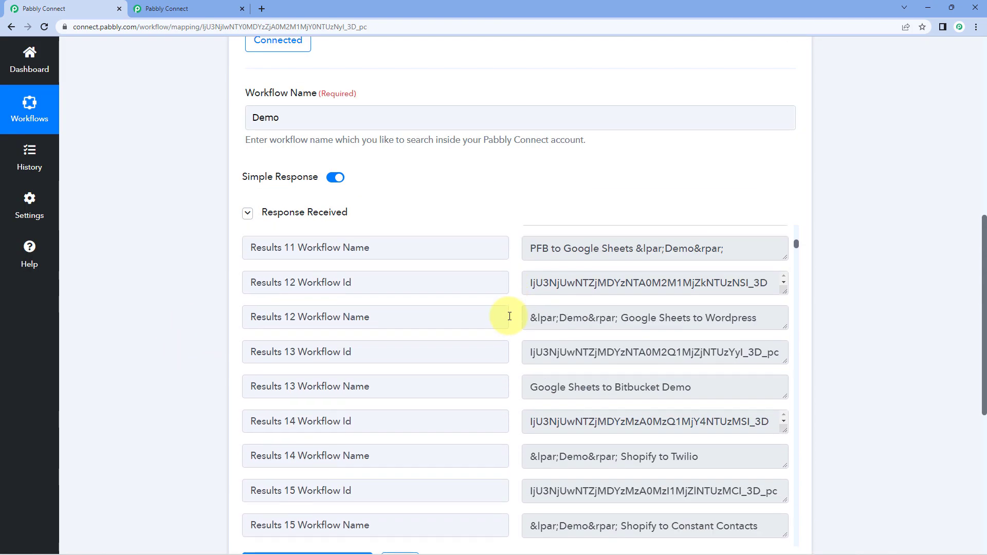
pyautogui.scroll(15, 509, 316)
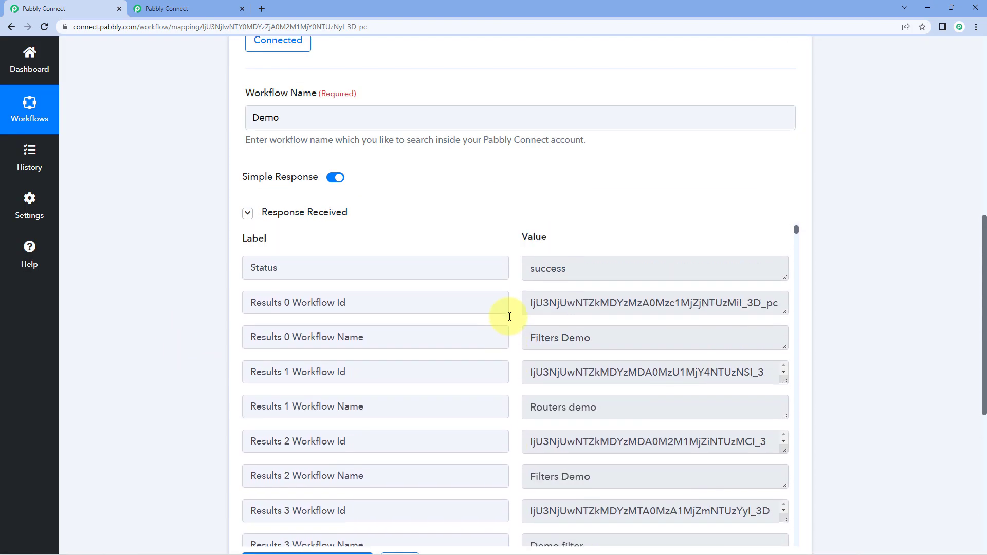
# Step: Review the success response listing workflows whose names contain 'Demo'
pyautogui.doubleClick(573, 338)
pyautogui.click(507, 216)
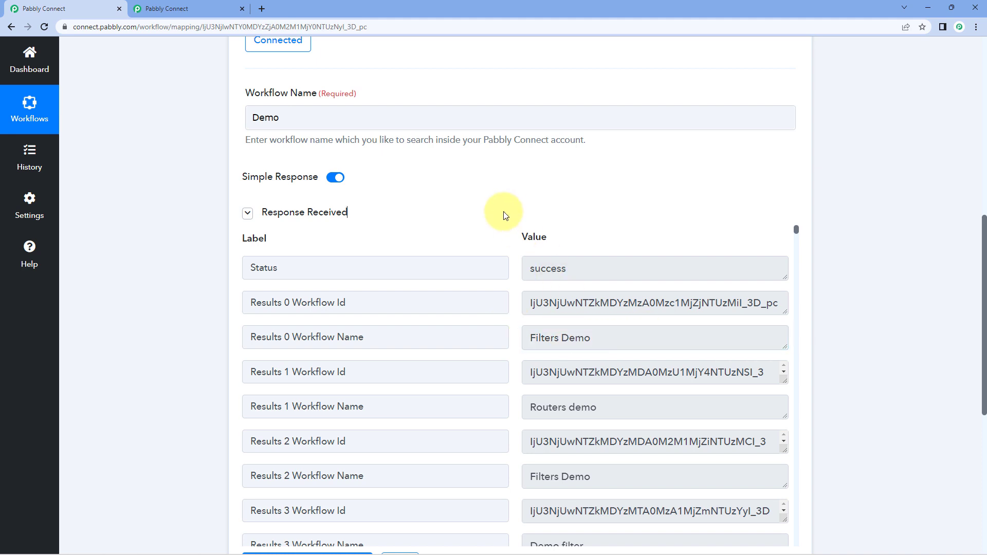
pyautogui.scroll(3, 442, 273)
pyautogui.scroll(1, 442, 273)
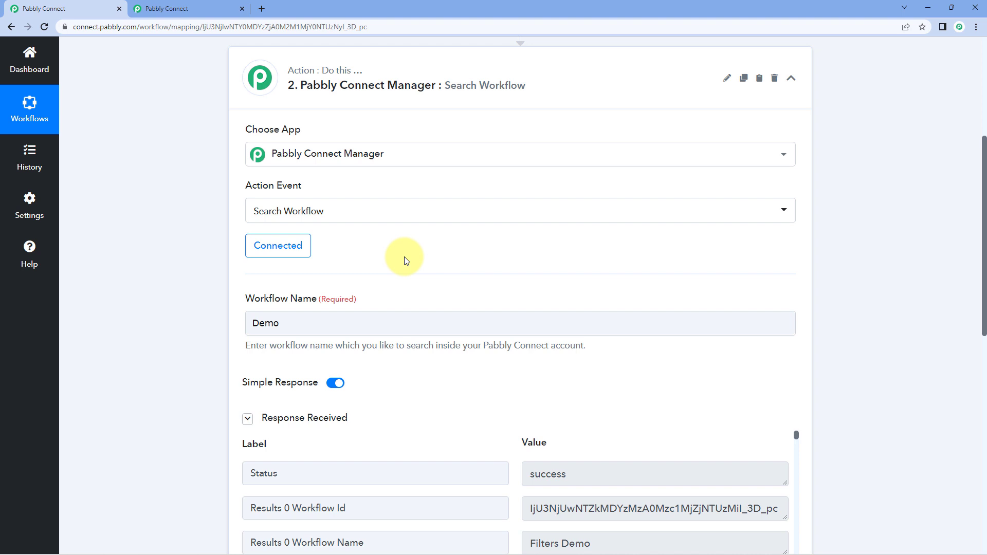
pyautogui.click(379, 214)
# Step: Change the action event to Change Workflow Status and connect the existing account
pyautogui.scroll(-1, 203, 300)
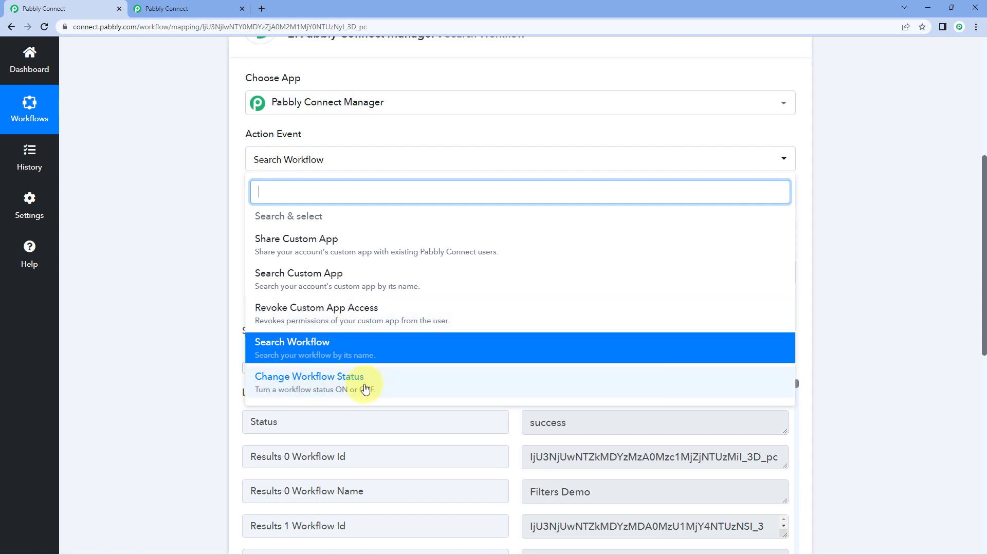
pyautogui.click(291, 384)
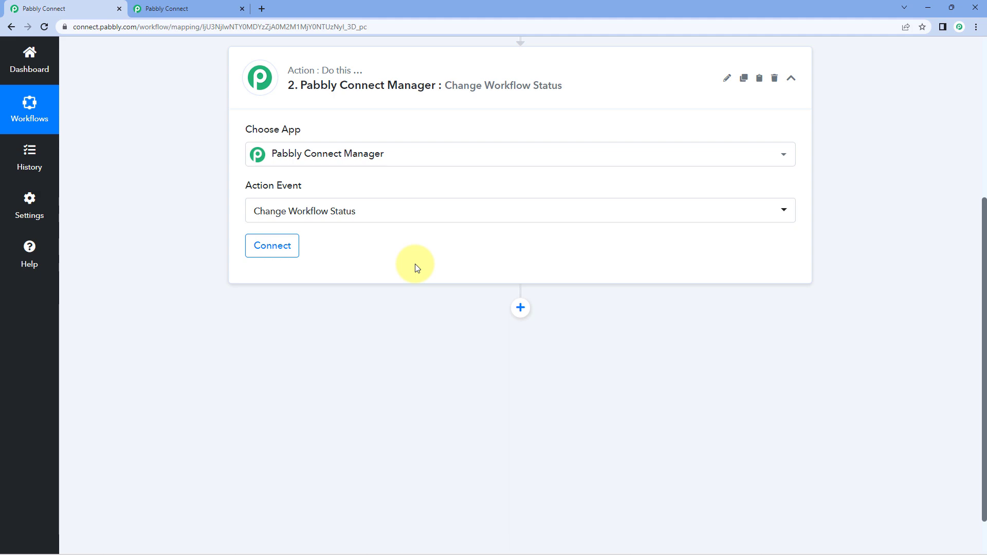
pyautogui.click(293, 246)
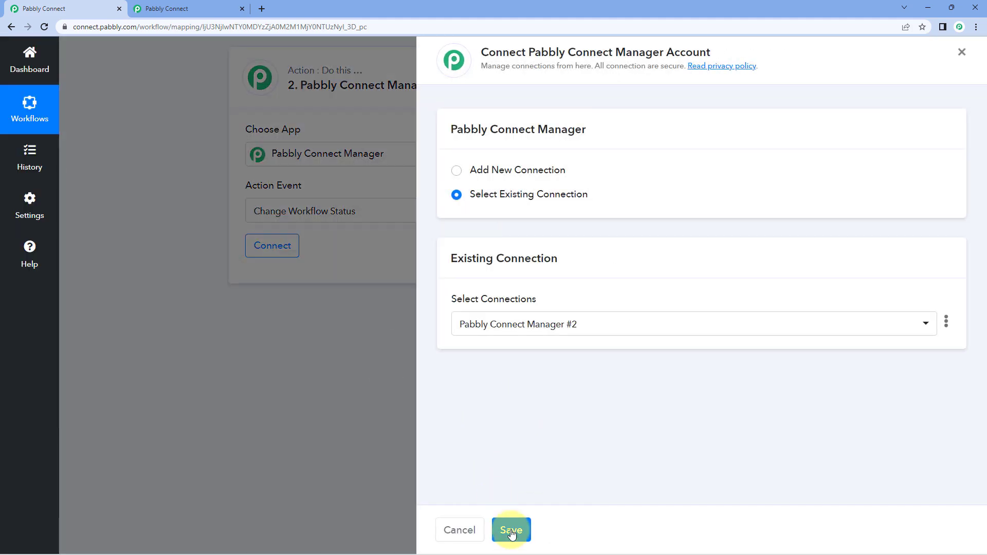
pyautogui.click(511, 535)
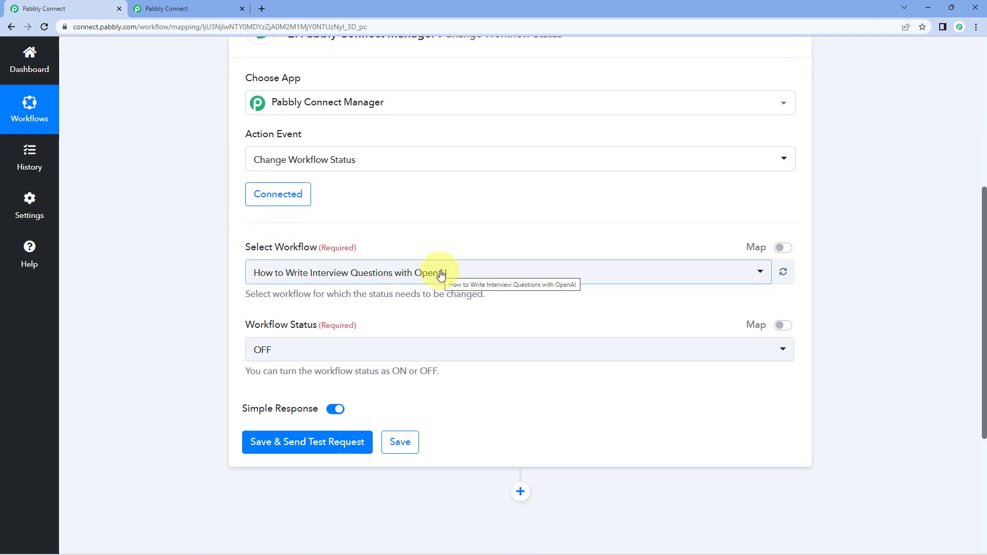
pyautogui.click(166, 8)
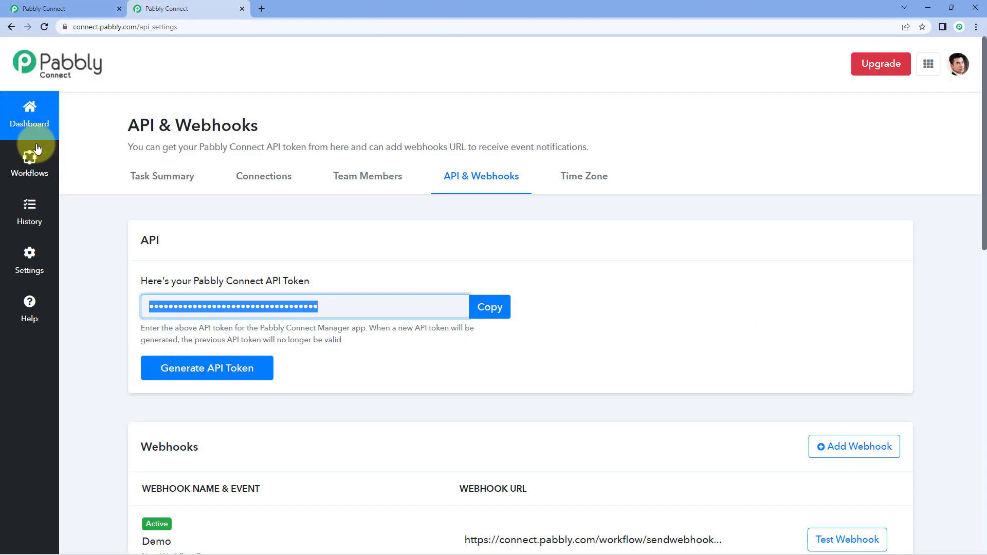
# Step: Set Select Workflow to Pabbly Connect Manager with Workflow Status OFF and test it
pyautogui.click(38, 102)
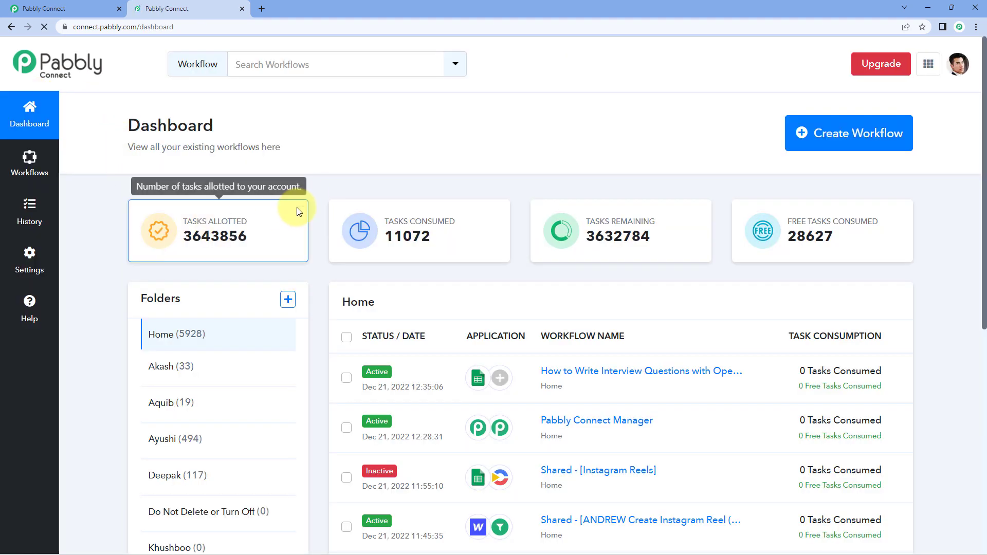
pyautogui.scroll(-2, 320, 236)
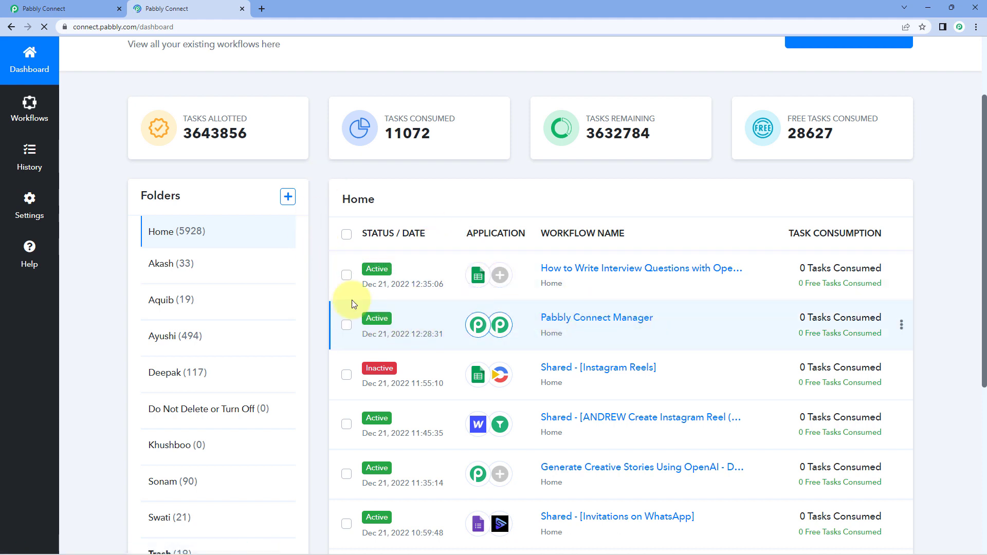
pyautogui.click(66, 8)
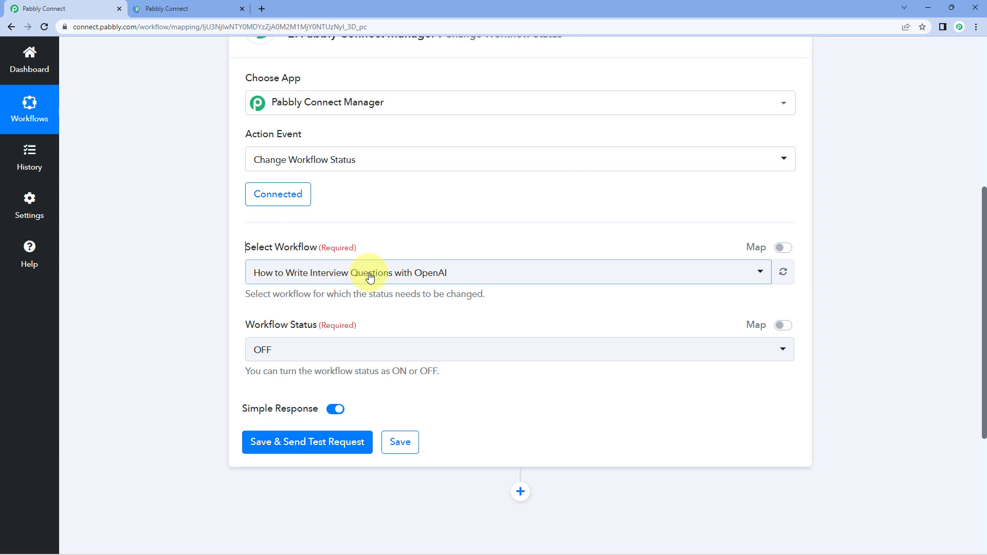
pyautogui.click(337, 279)
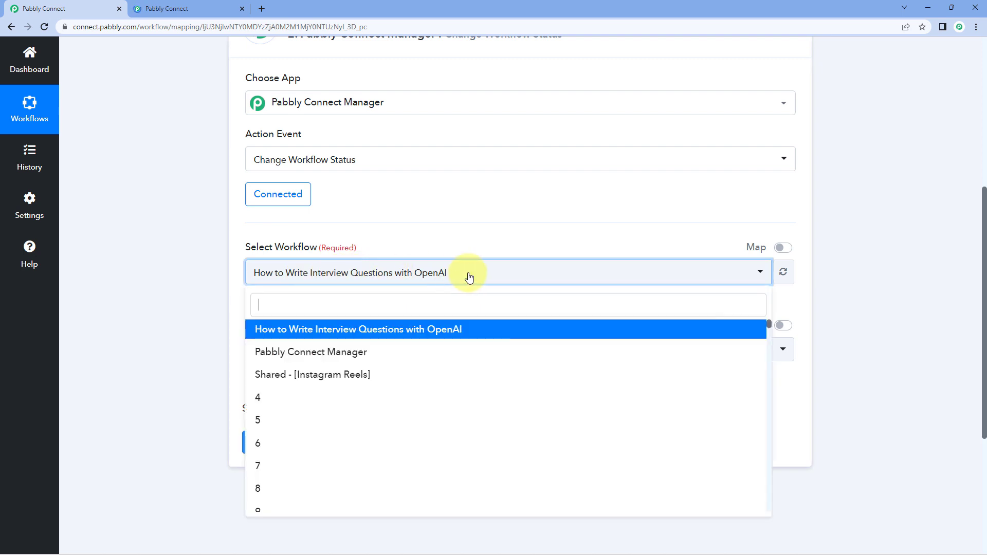
pyautogui.click(344, 353)
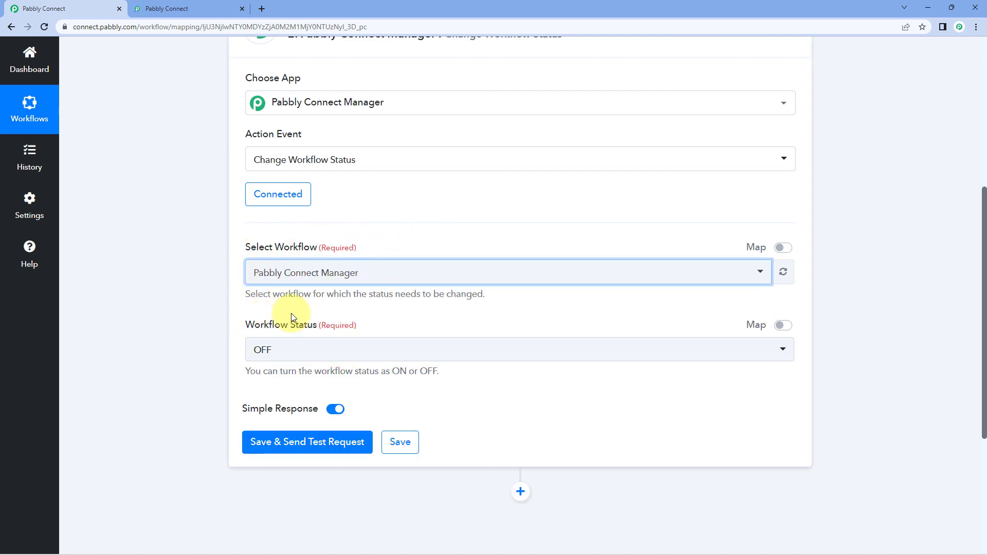
pyautogui.click(308, 351)
pyautogui.click(269, 404)
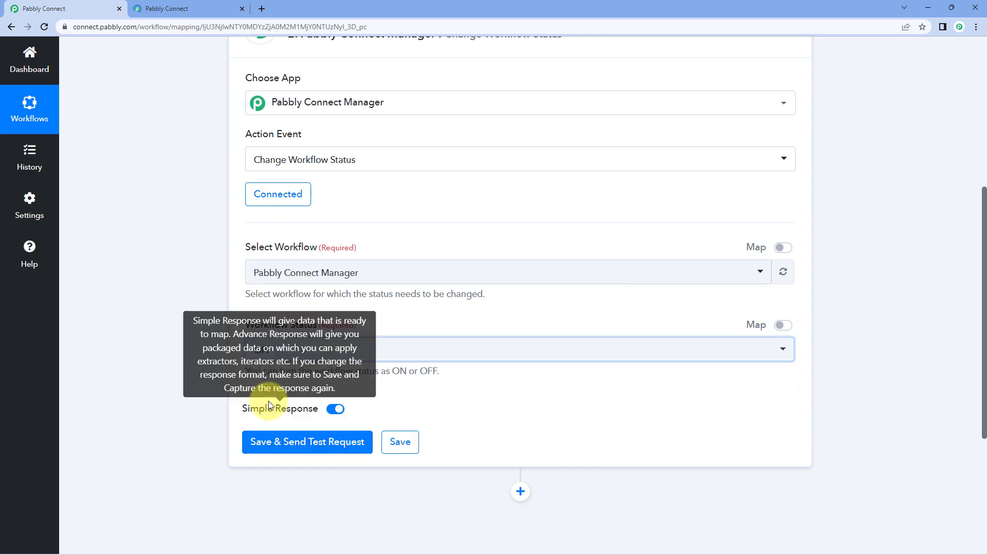
pyautogui.click(300, 445)
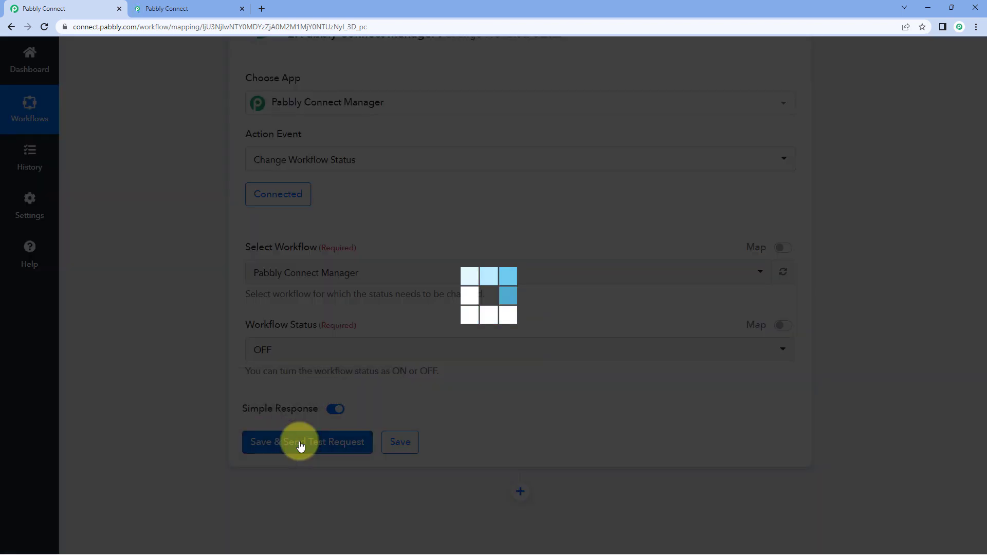
pyautogui.scroll(-1, 426, 412)
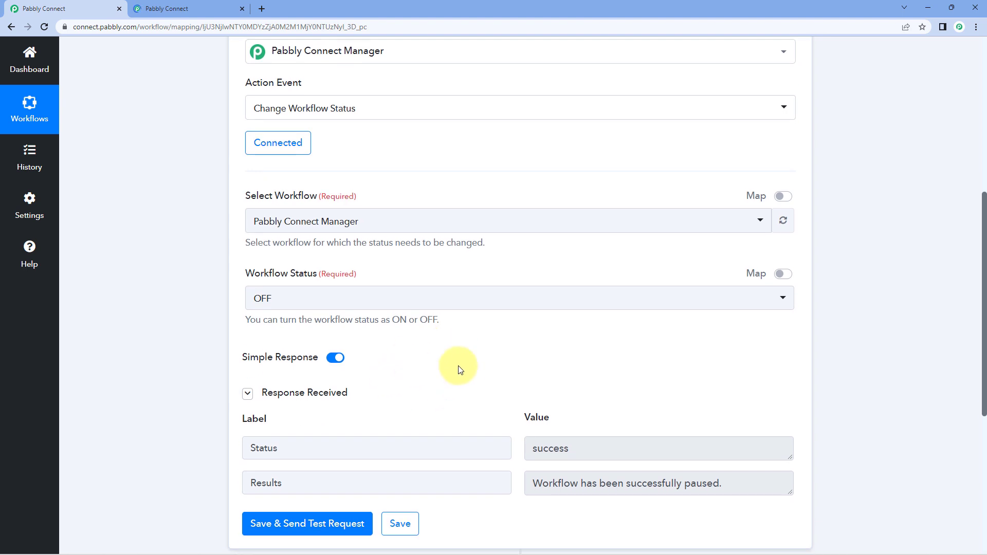
pyautogui.click(194, 2)
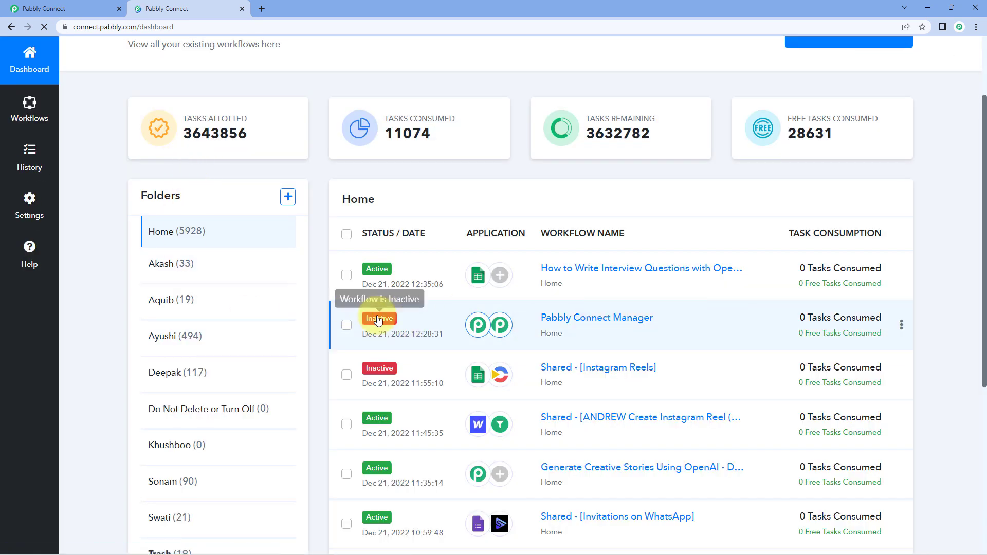
# Step: Back in the editor, collapse the Change Workflow Status action step
pyautogui.click(80, 5)
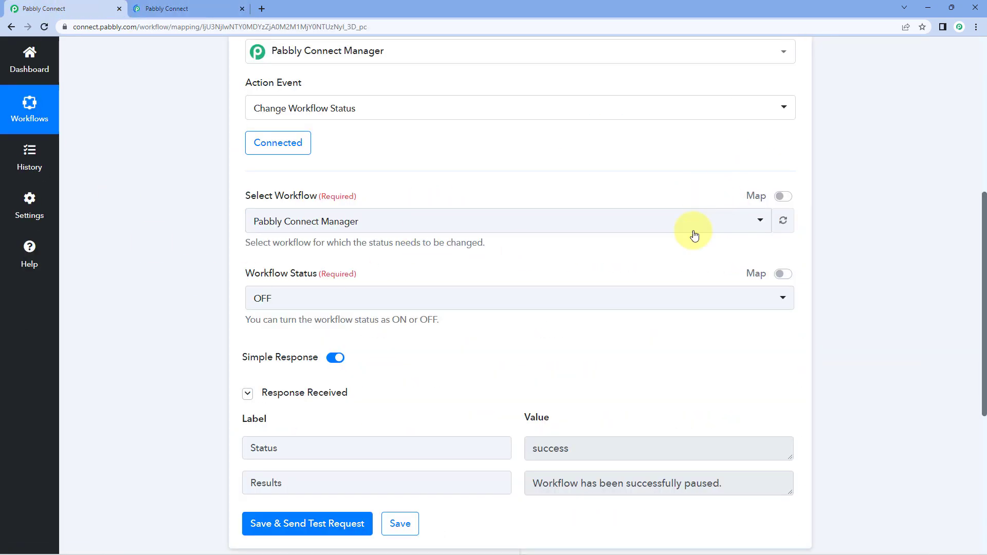
pyautogui.scroll(3, 832, 224)
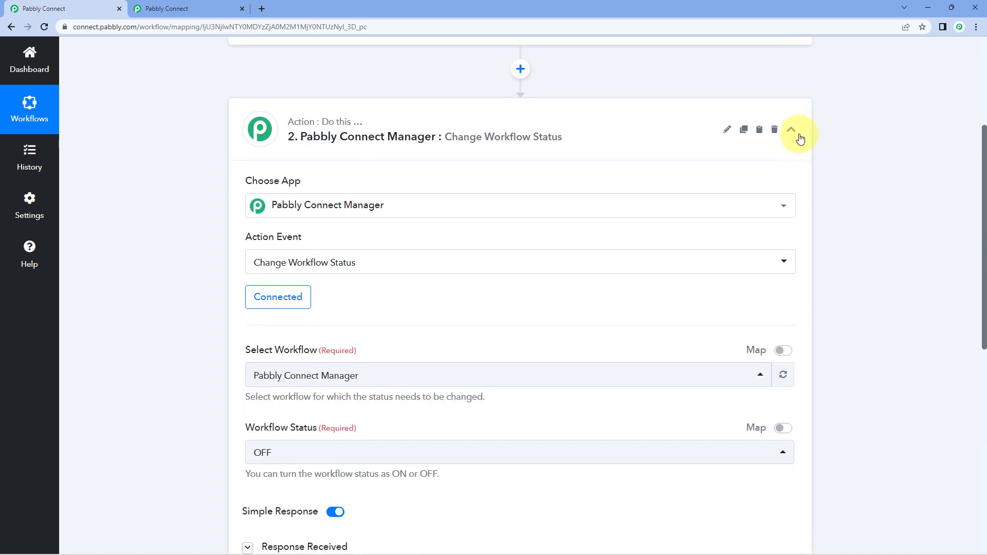
pyautogui.click(792, 131)
pyautogui.scroll(4, 812, 205)
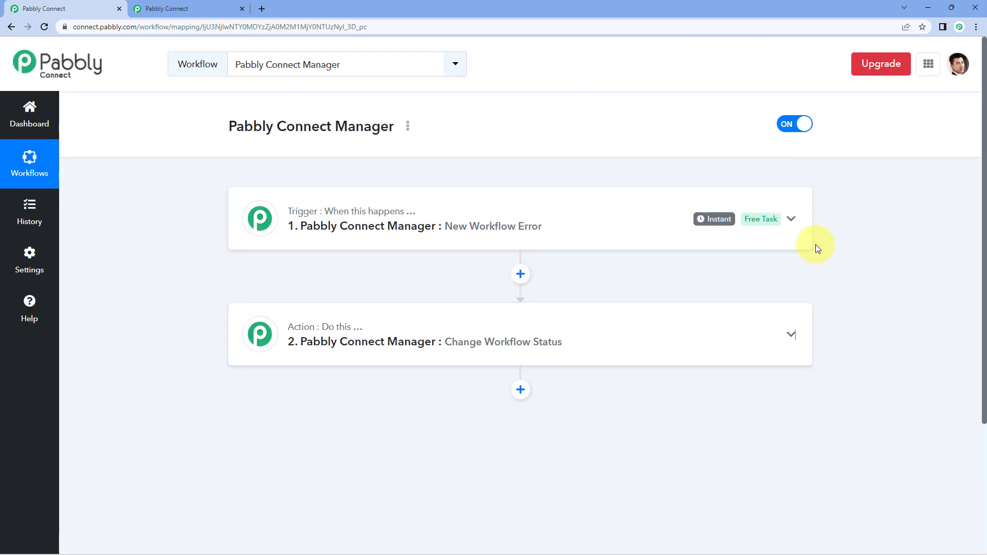